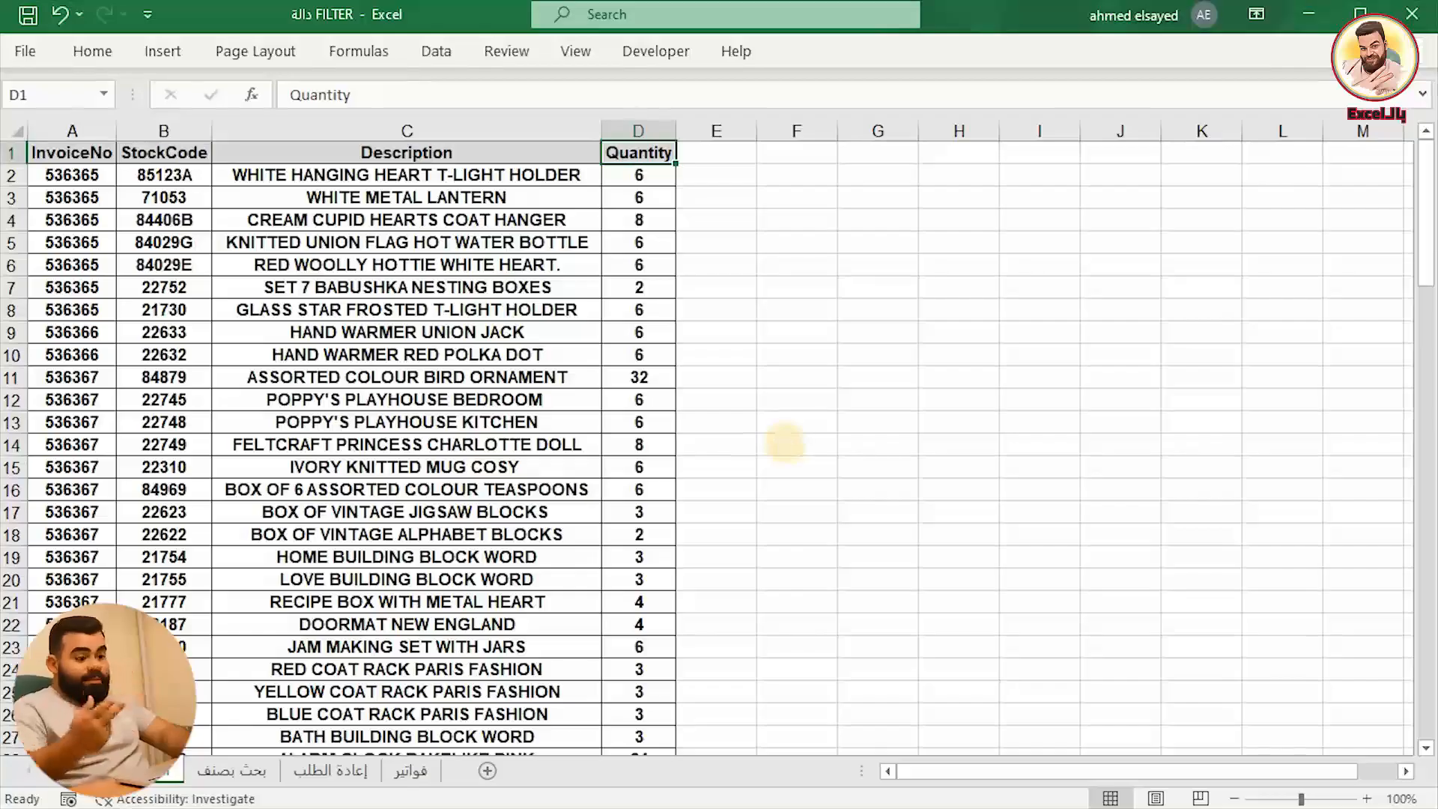
Enter an ISNUMBER formula in F5 for the descriptions C5:C14 and change its range to the quantities D5:D14
click(808, 243)
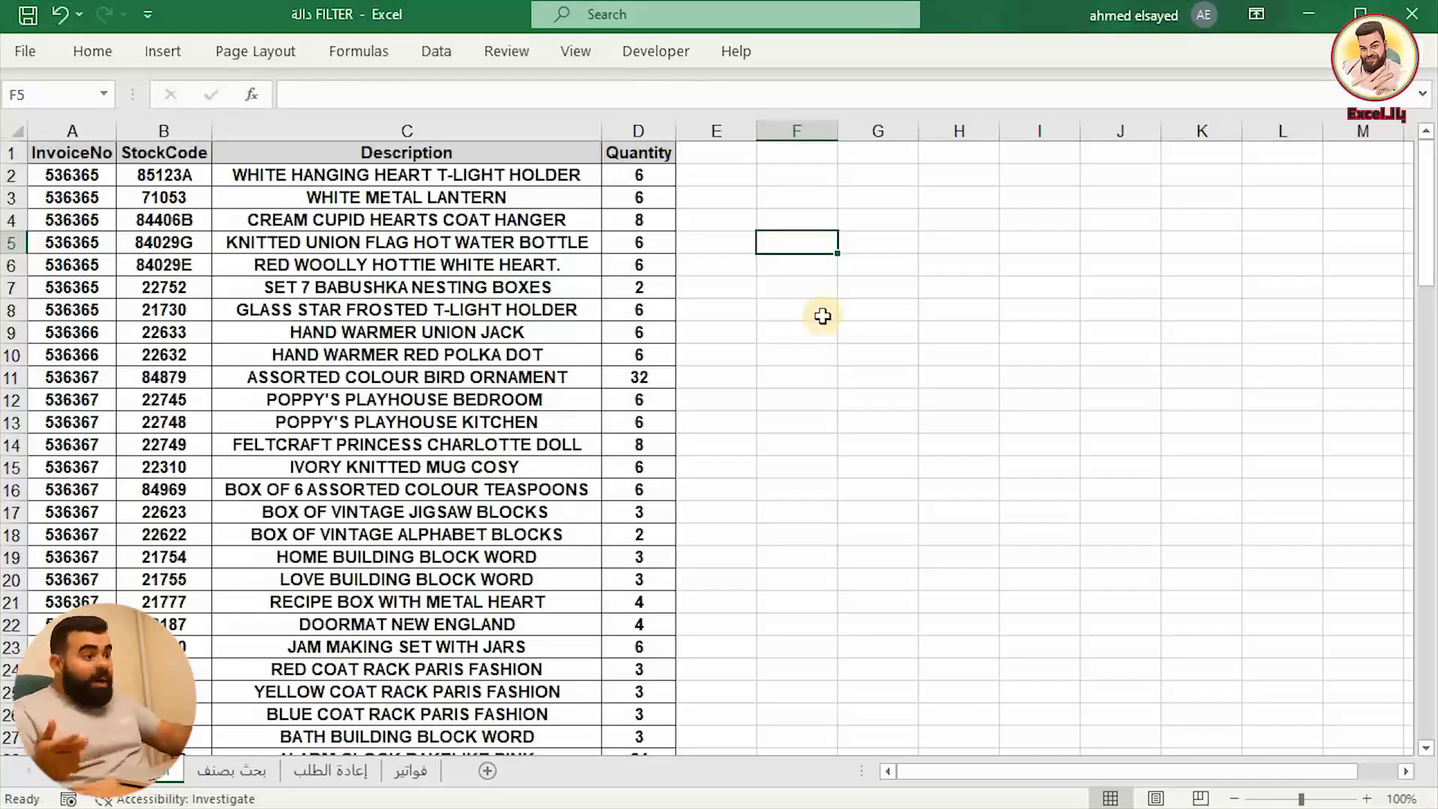
text(=ISNUMBER()
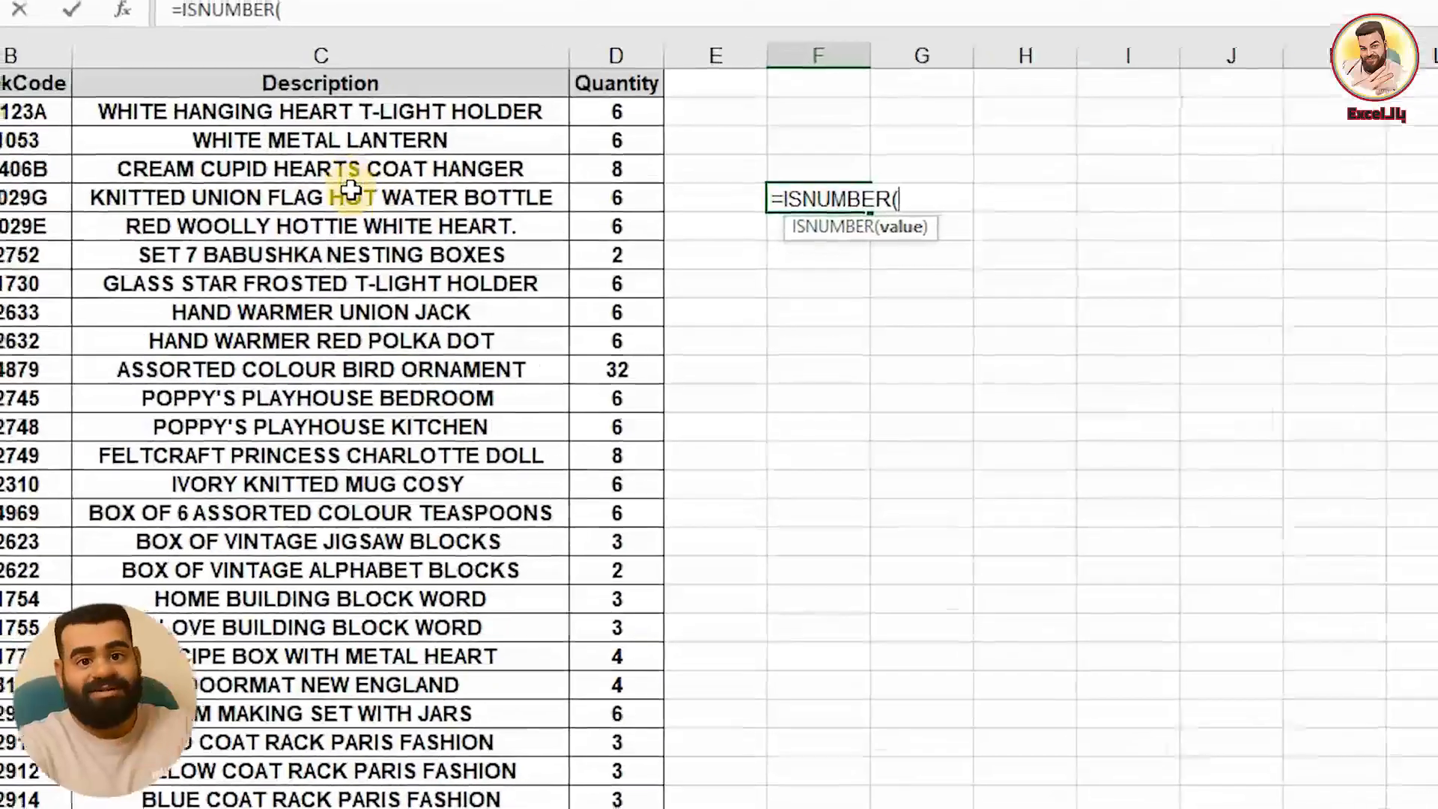
drag(350, 197, 368, 459)
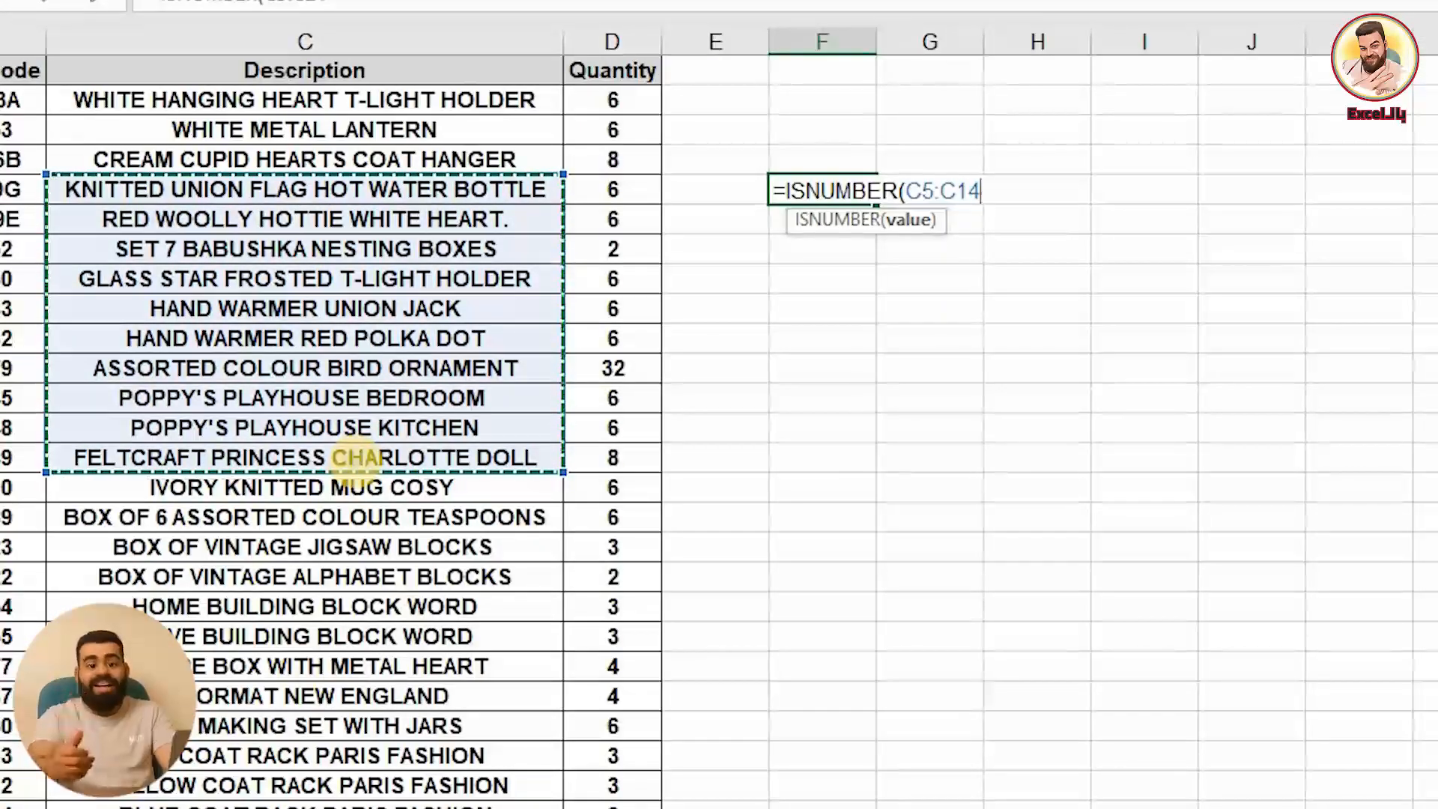
key(Return)
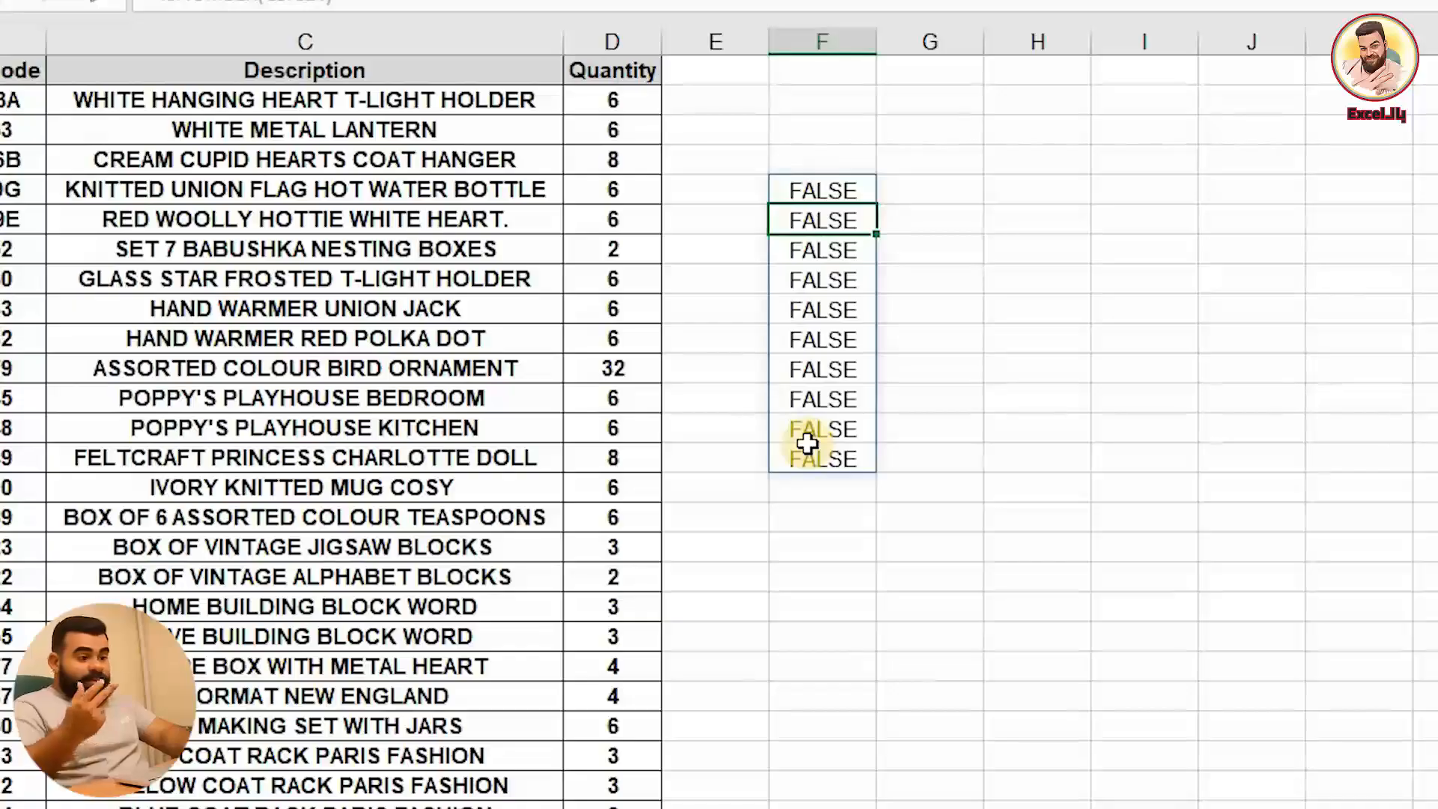
click(800, 192)
double_click(802, 193)
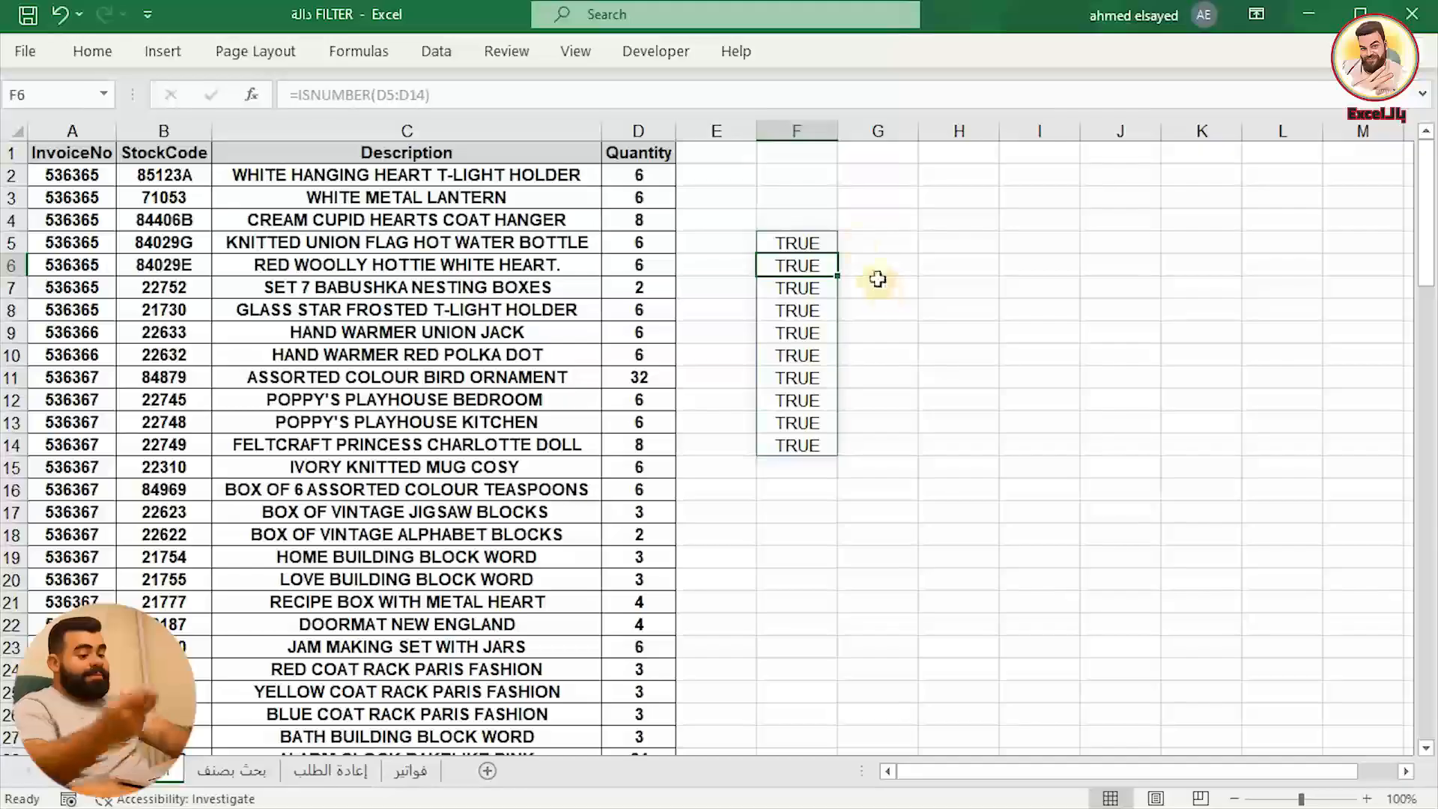
Enter a SEARCH formula in G5 that looks for the text of G3 within the descriptions C5:C14
key(Up)
key(Right)
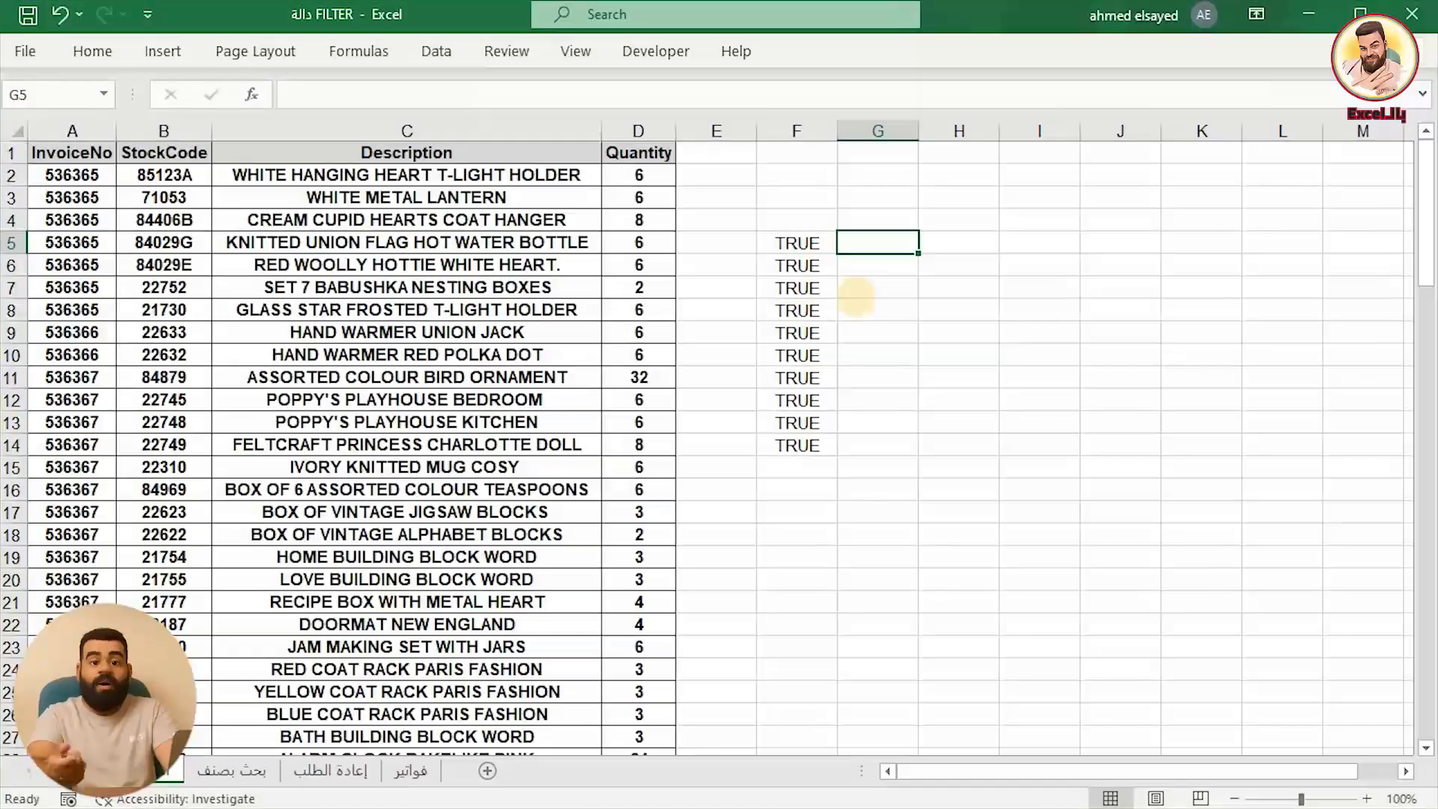
text(=SEARCH()
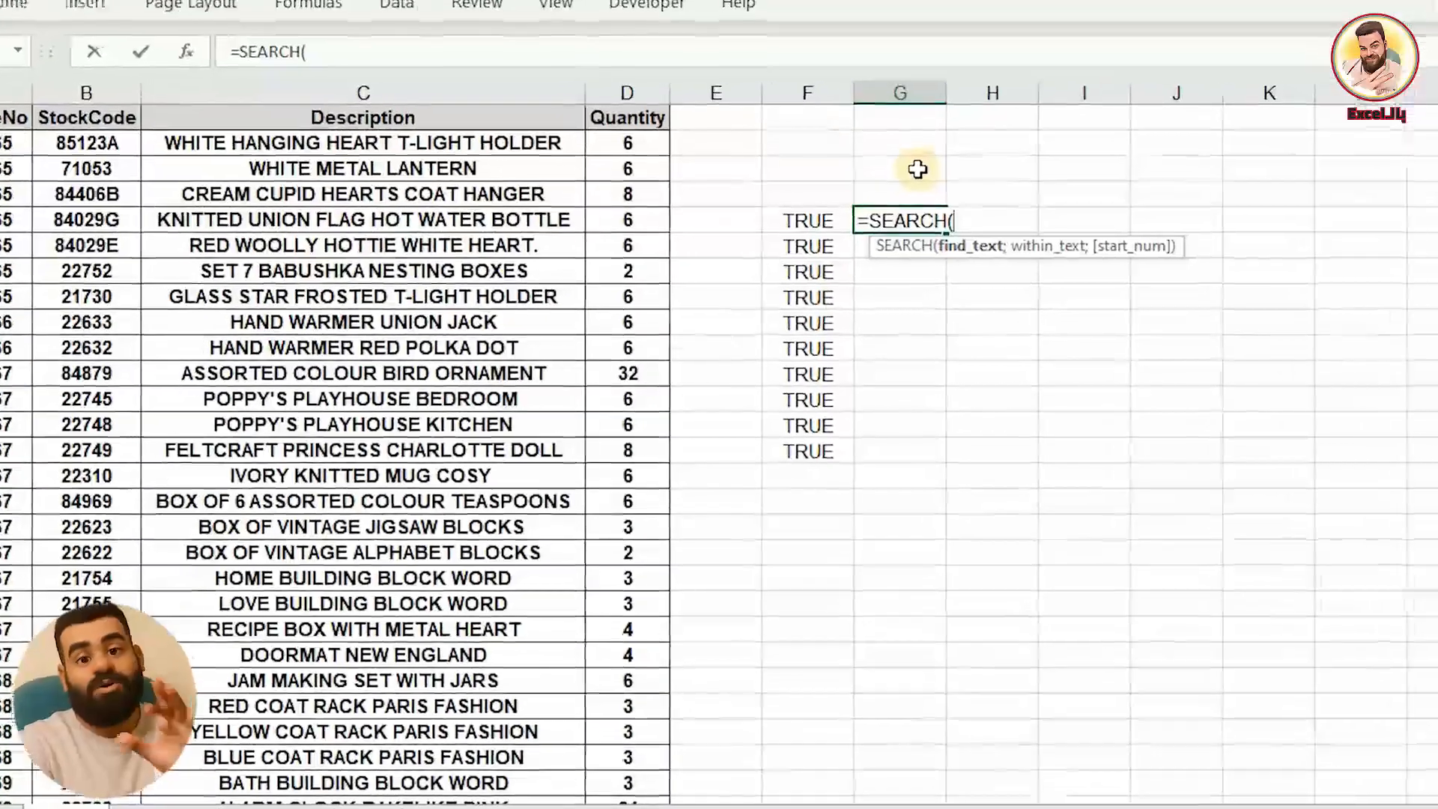
click(917, 169)
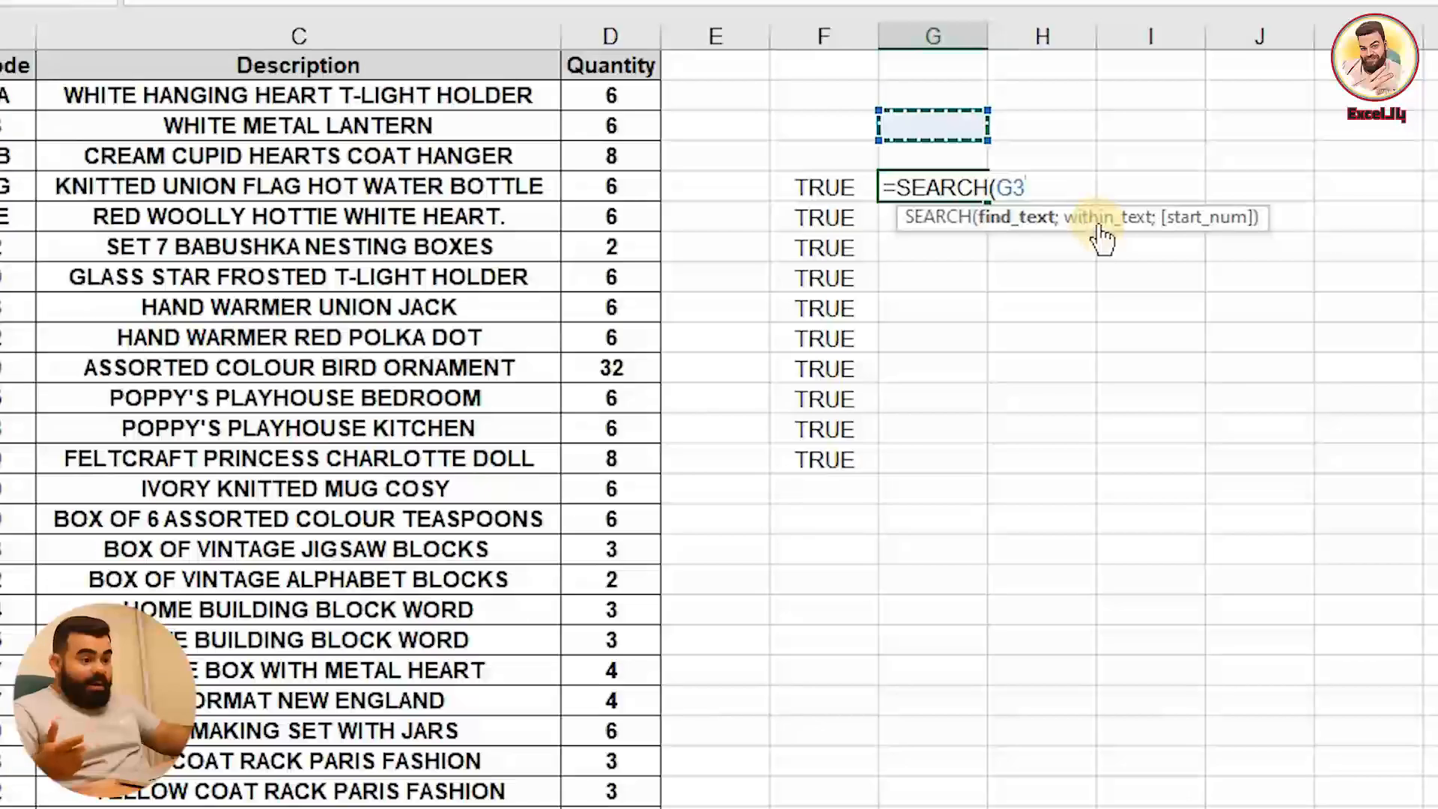
text(;)
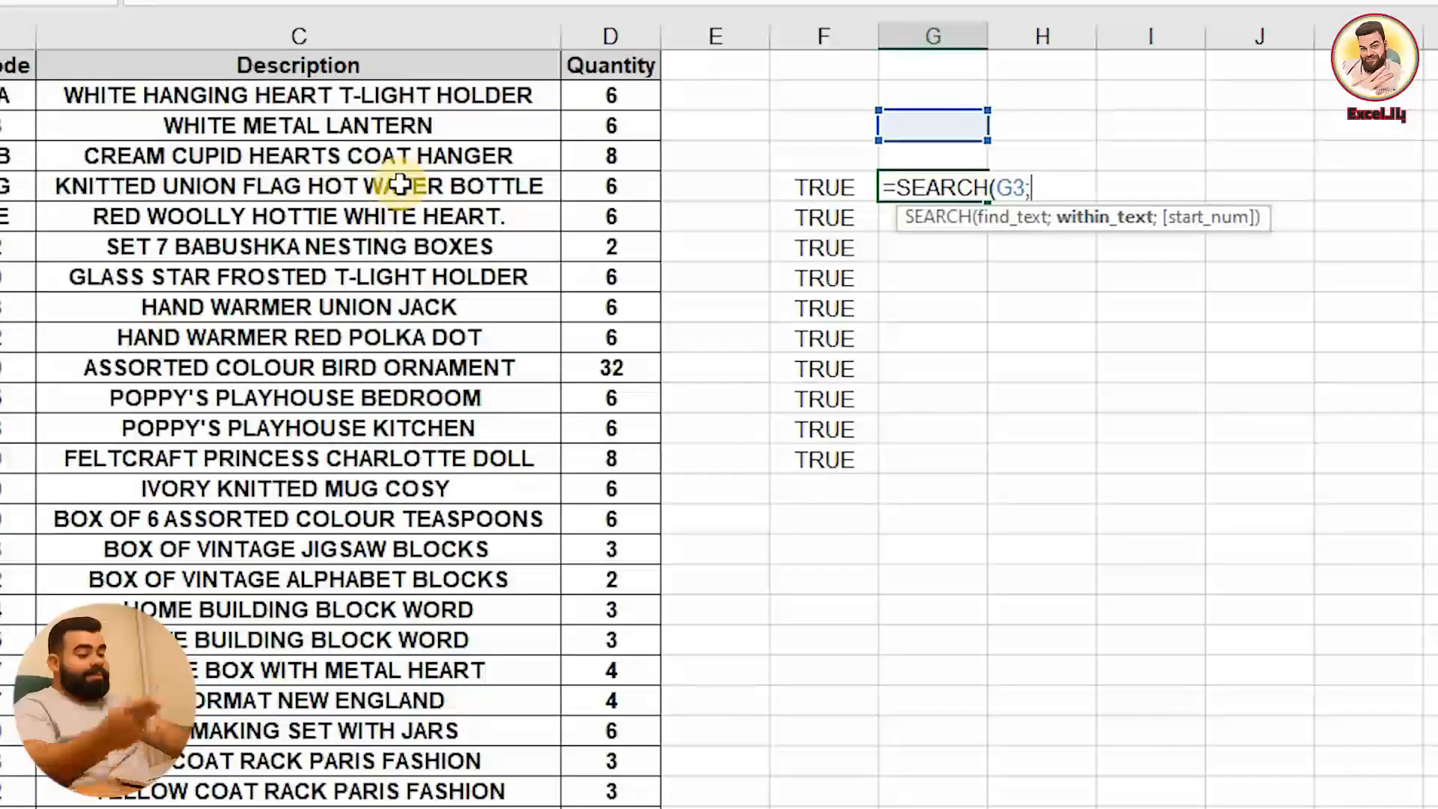
drag(392, 186, 402, 450)
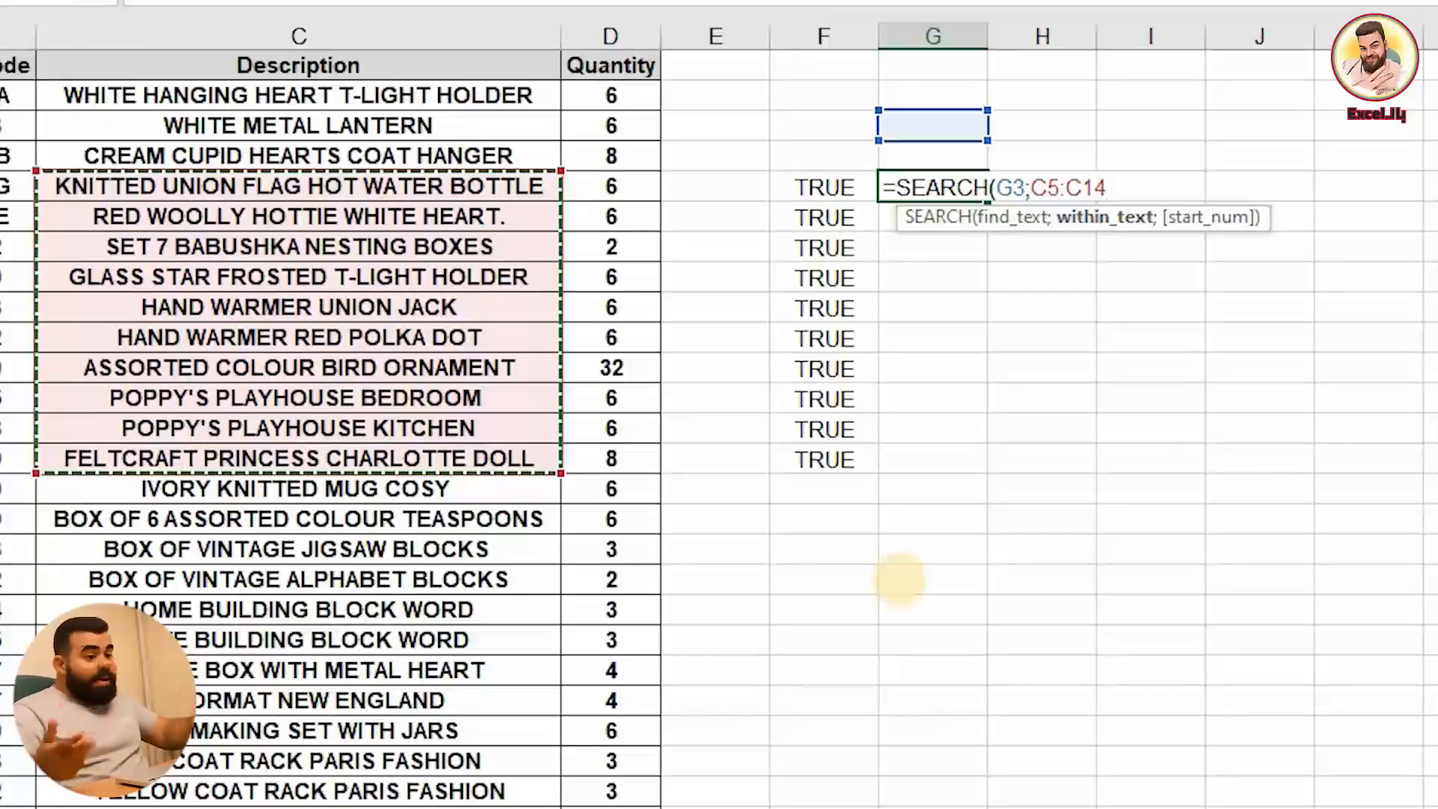
key(Return)
Enter wh in G3 as the text for the SEARCH formula
click(942, 125)
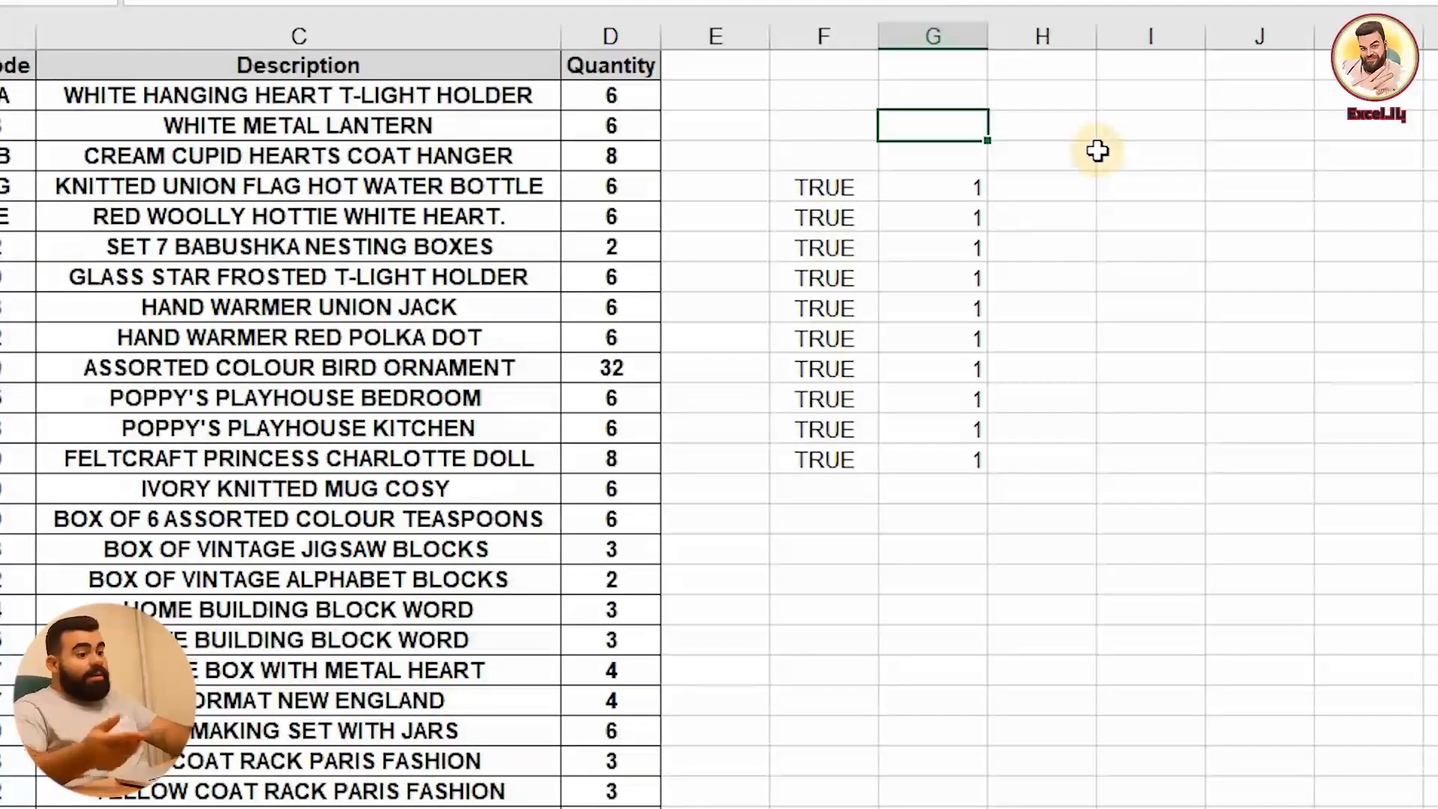
text(wh)
key(Return)
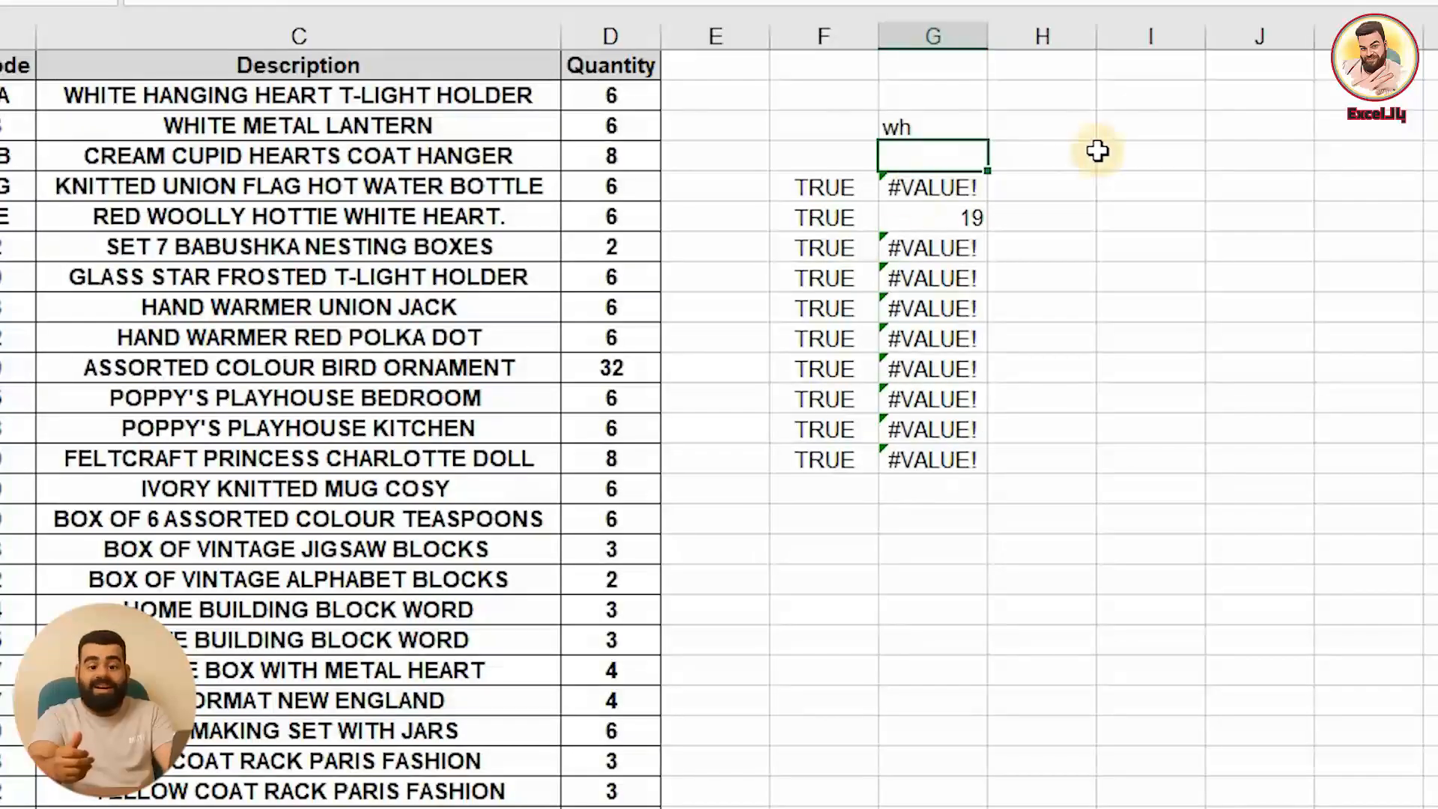
click(923, 128)
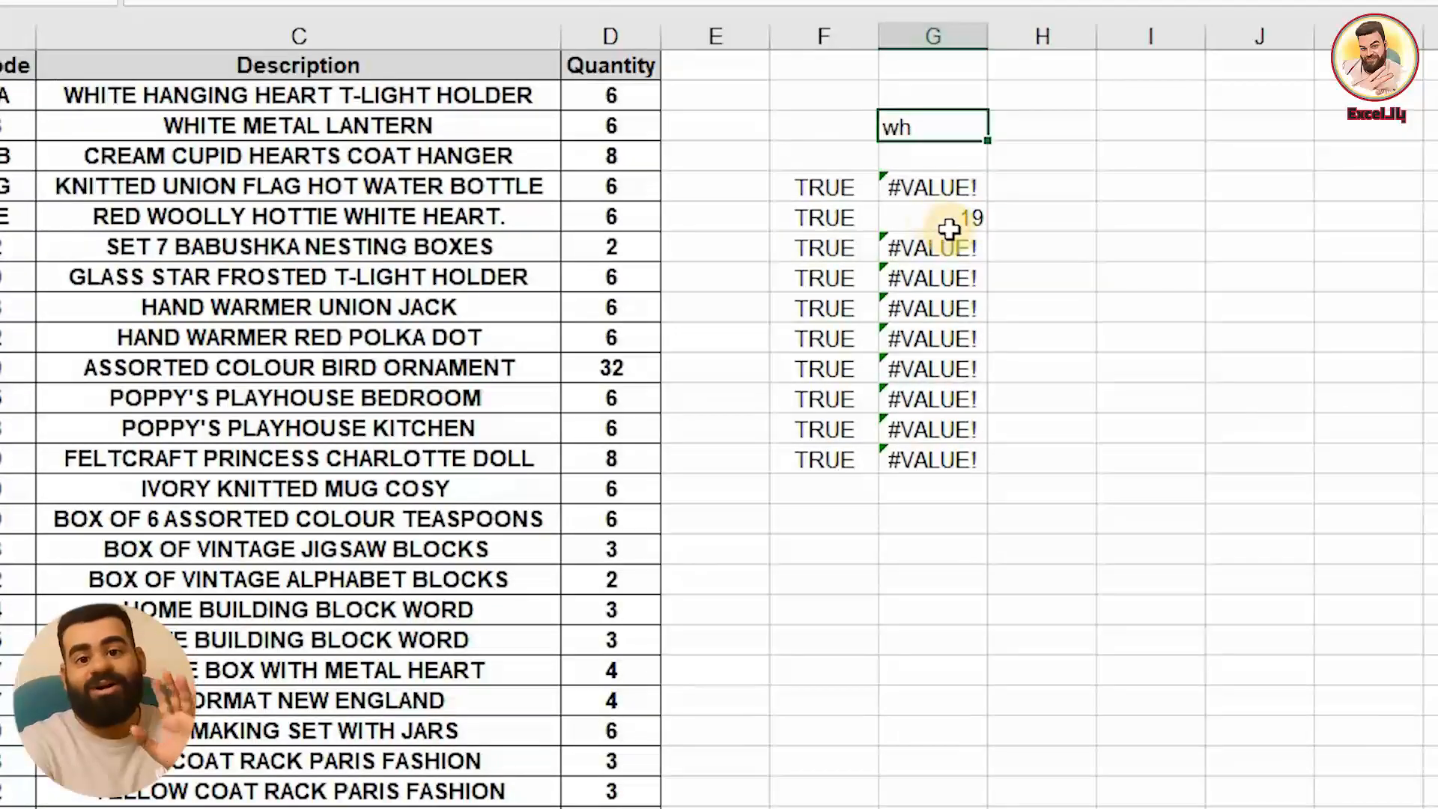
Enter =ISNUMBER(SEARCH(G3;C5:C14)) in H5 to test which descriptions contain the search text
key(Down)
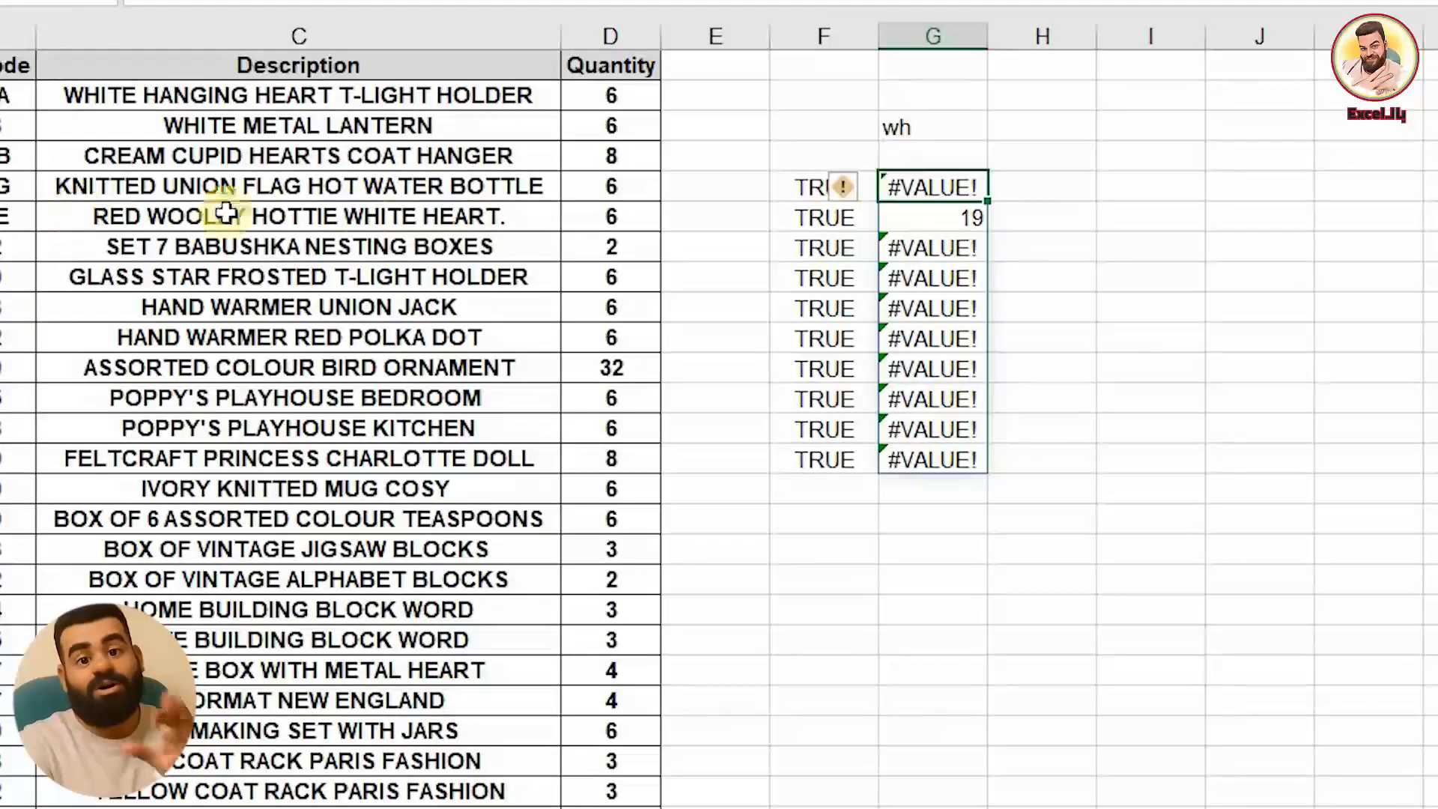
key(Right)
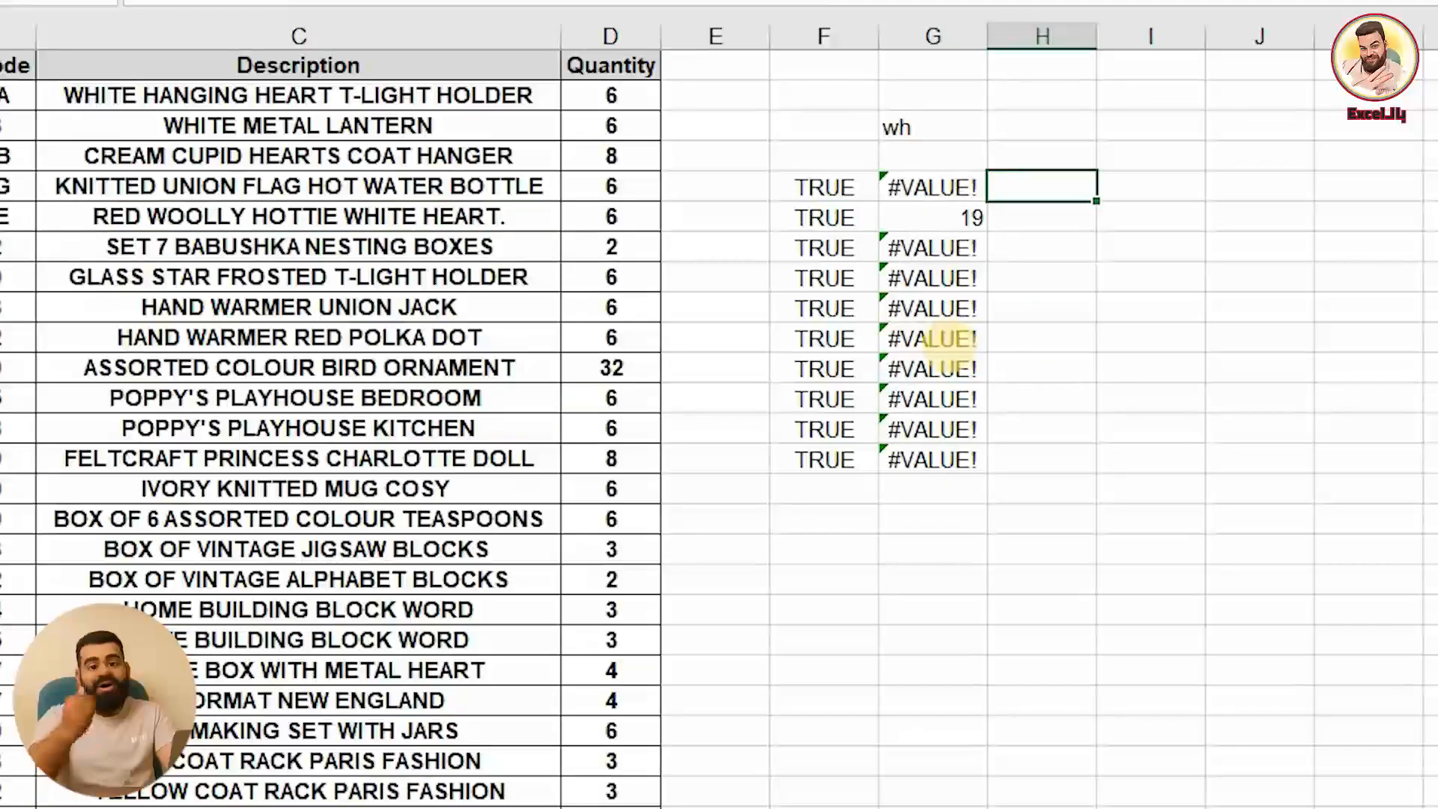
text(=IS)
double_click(1102, 422)
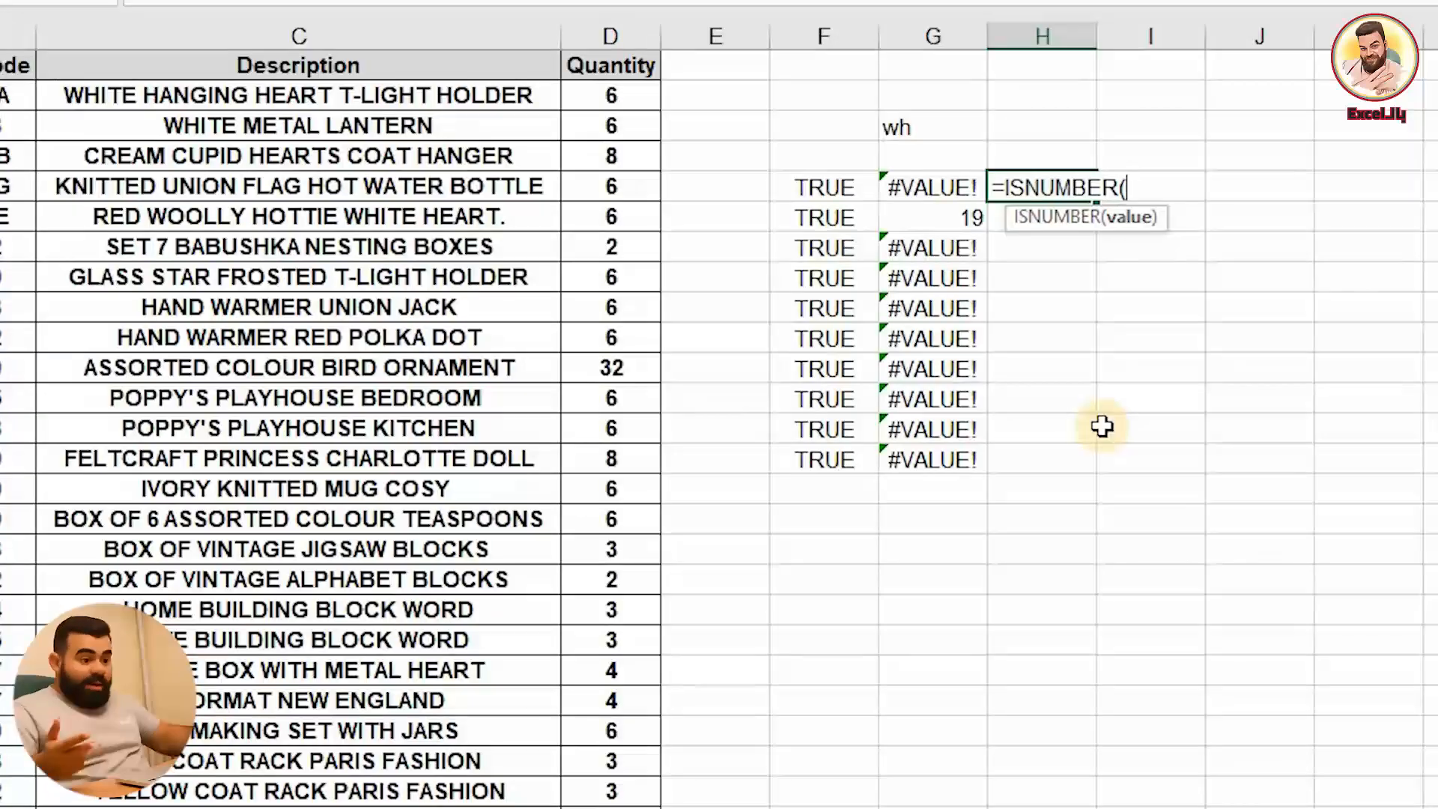
text(SEARCH()
click(934, 139)
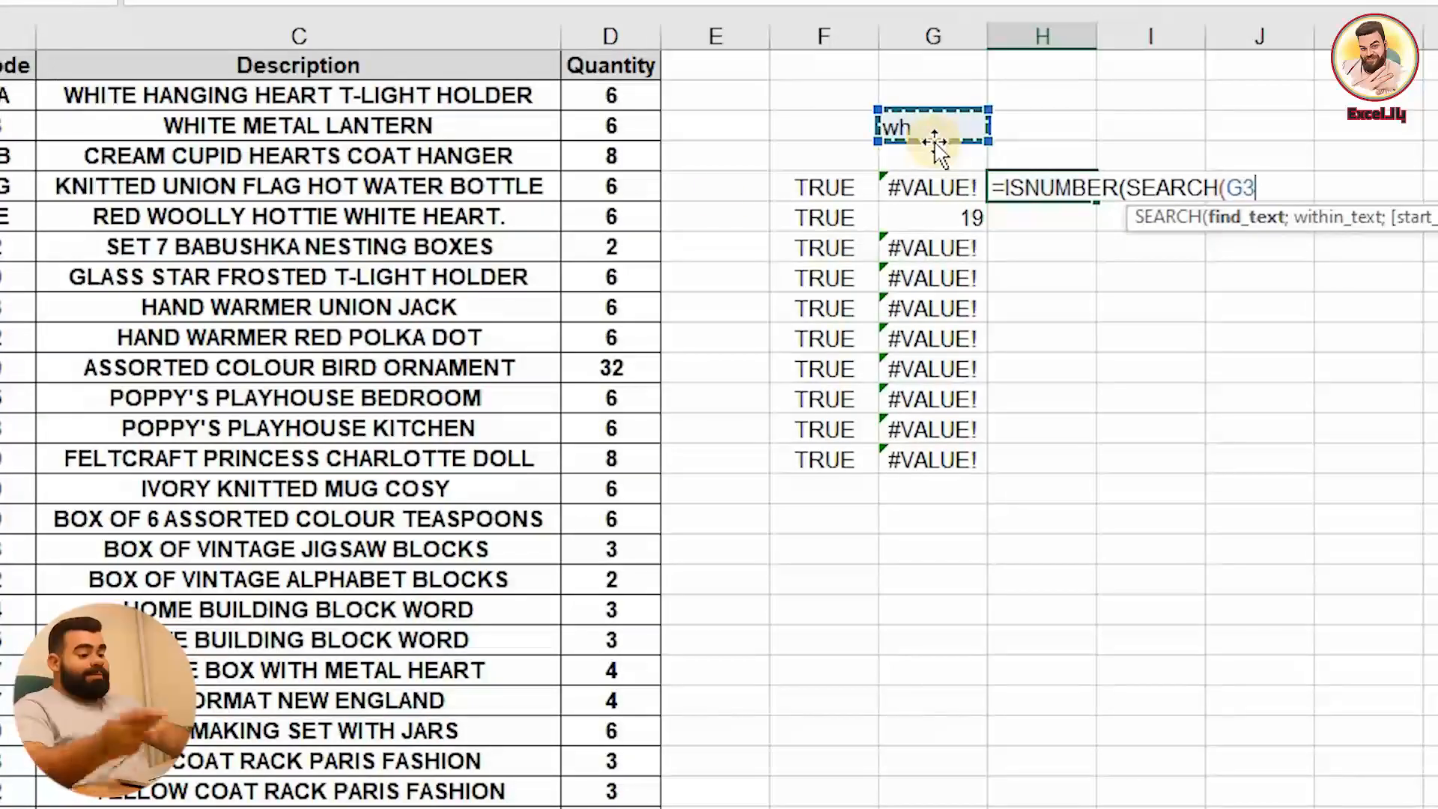
text(;)
drag(449, 187, 466, 458)
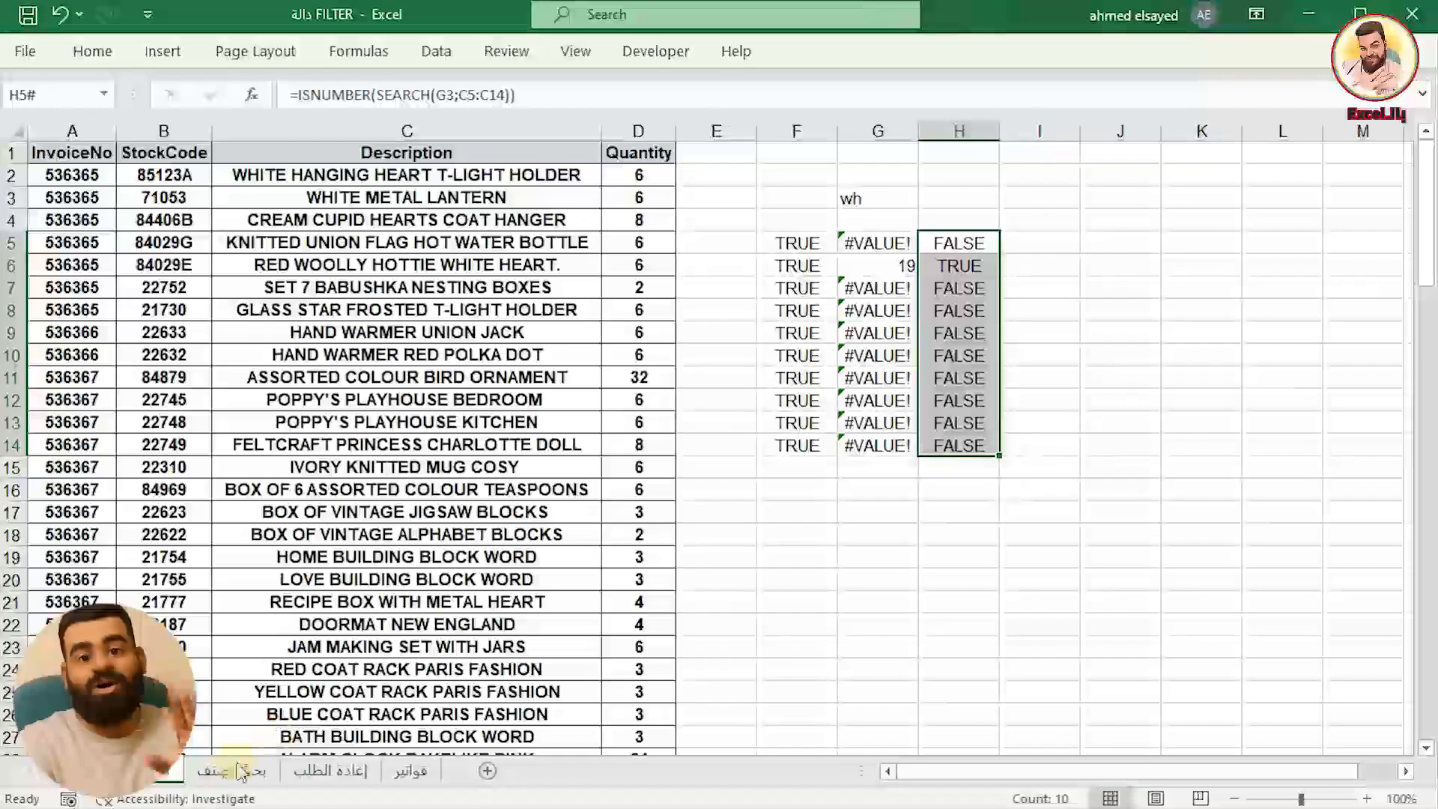
On the بحث بصنف sheet, start a FILTER formula in A7 with المخزون!A2:D110 as its array
click(223, 771)
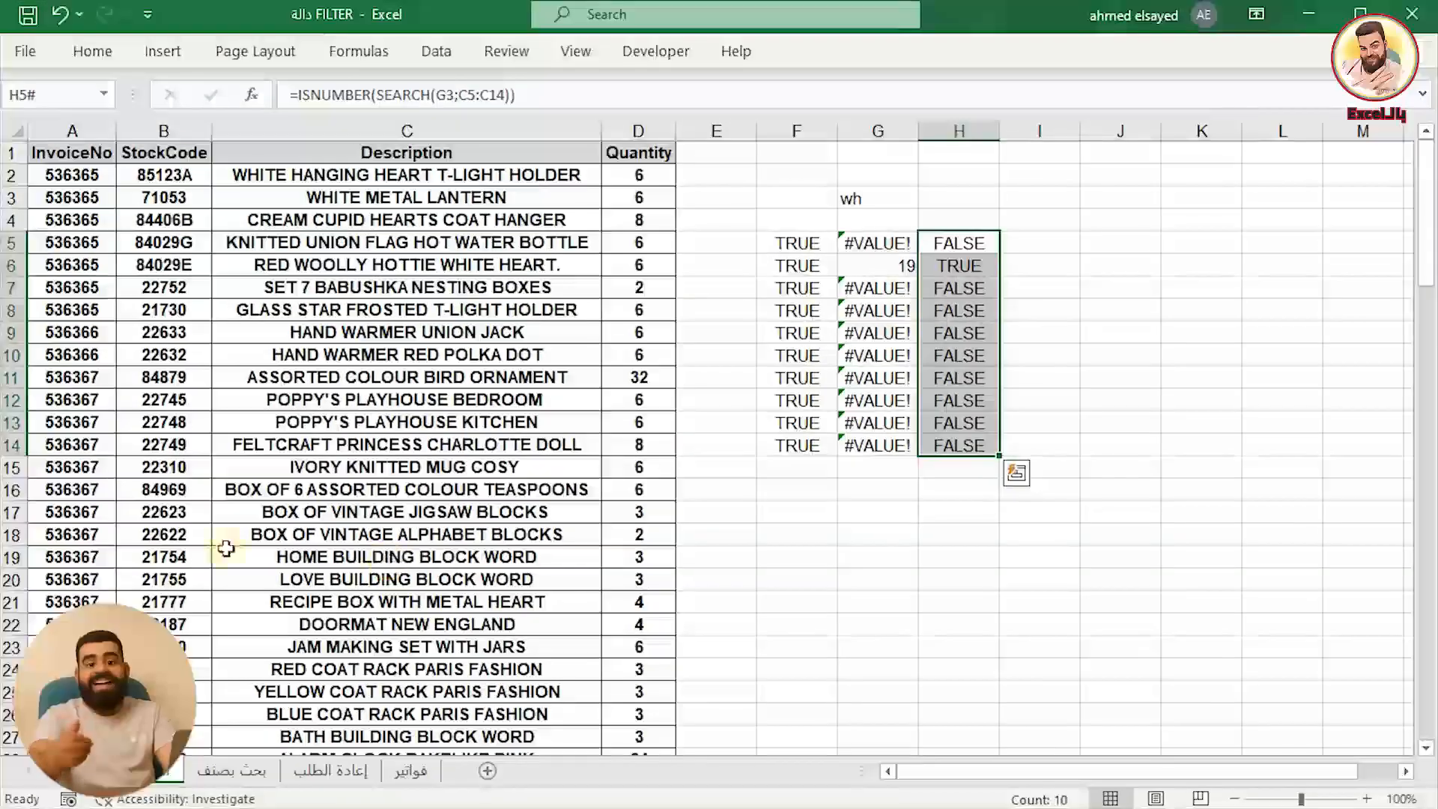
scroll(464, 587, down, 3)
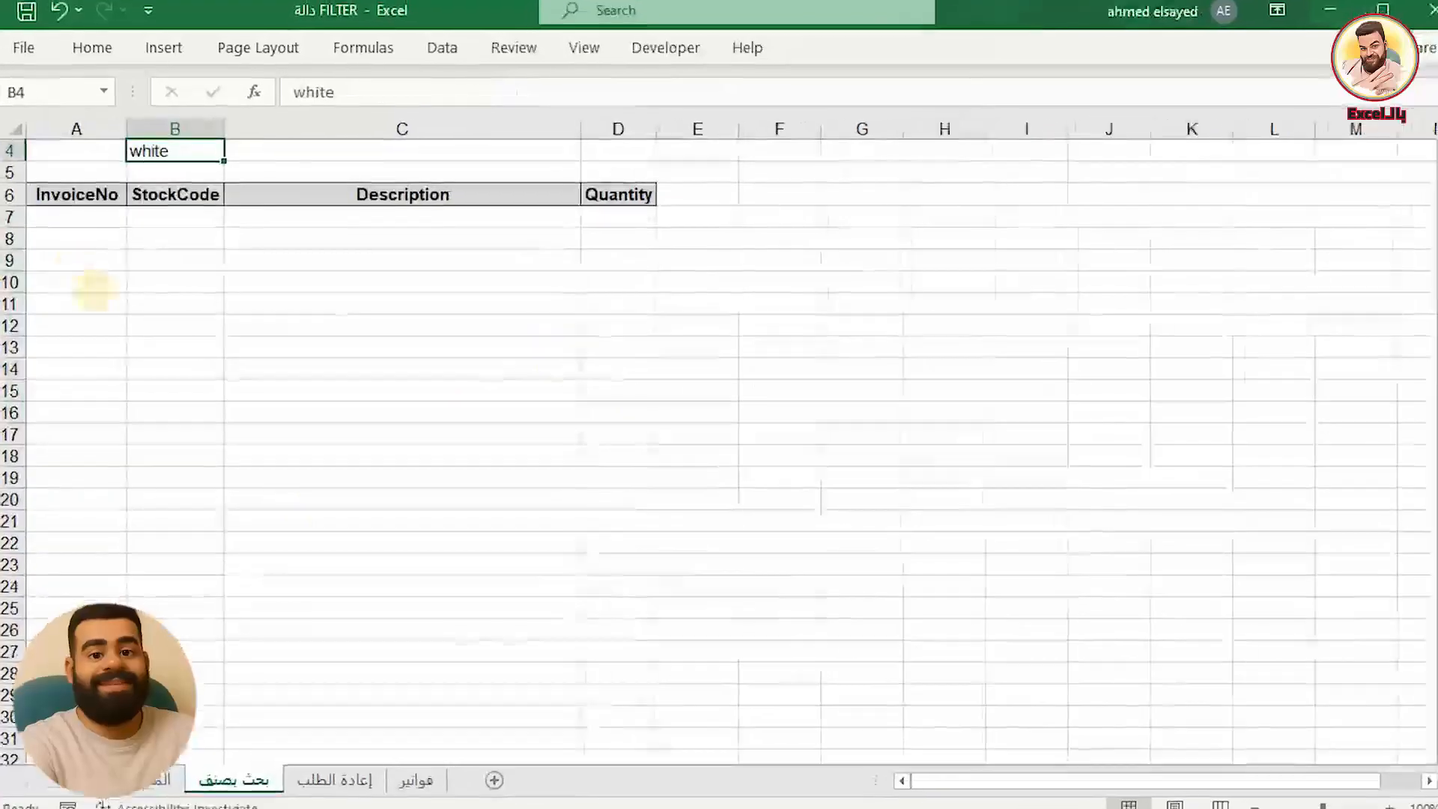
click(66, 215)
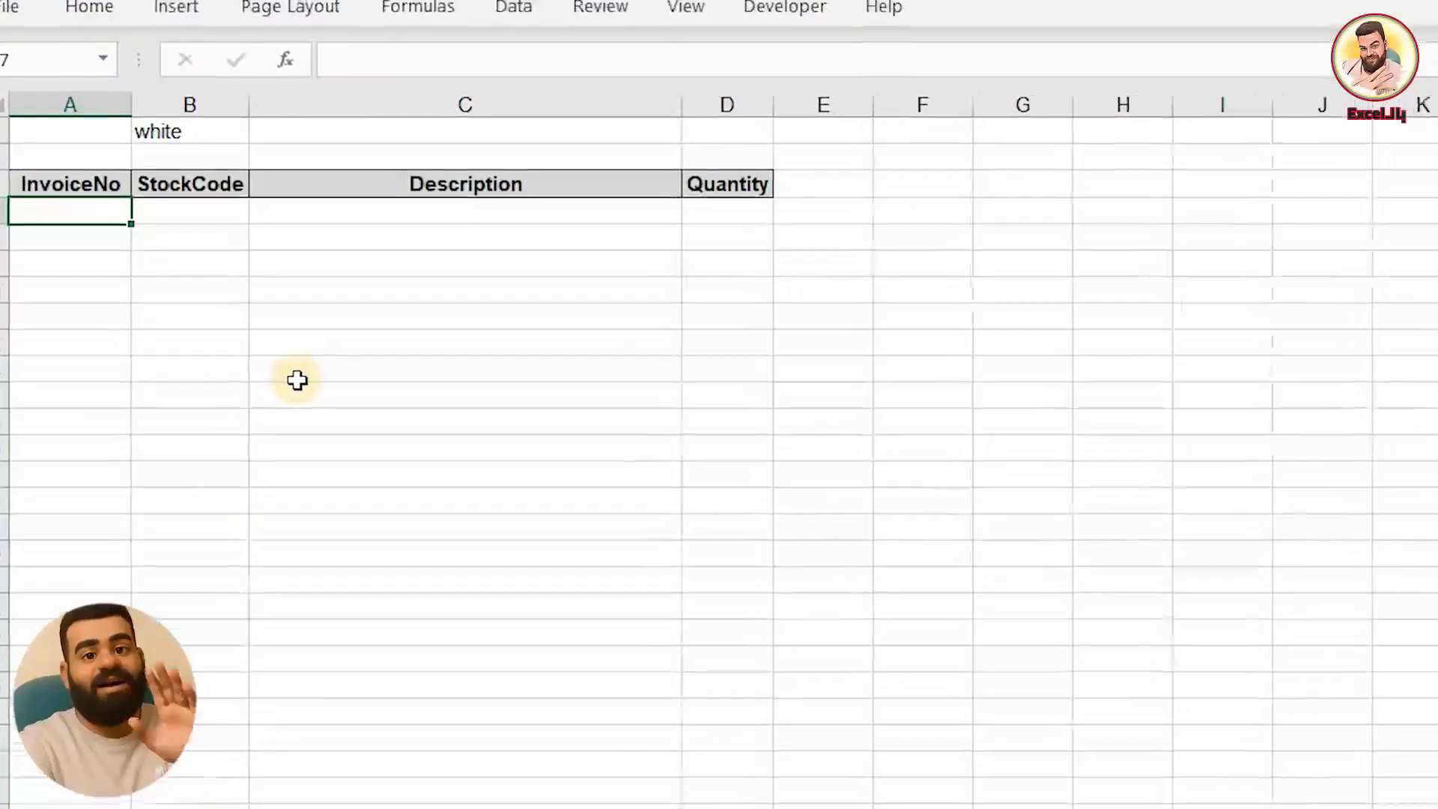
text(=FILTER()
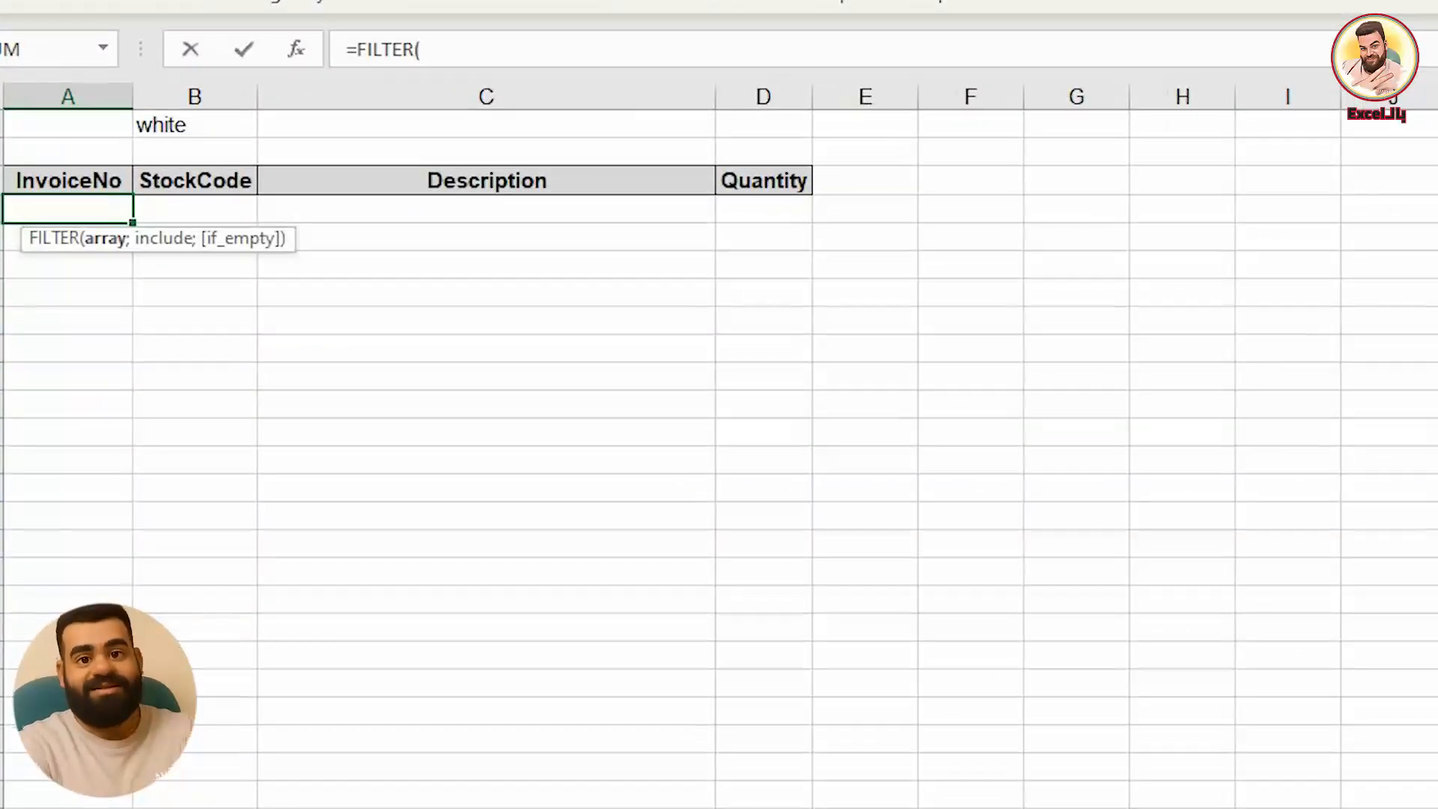
click(112, 805)
drag(87, 152, 784, 807)
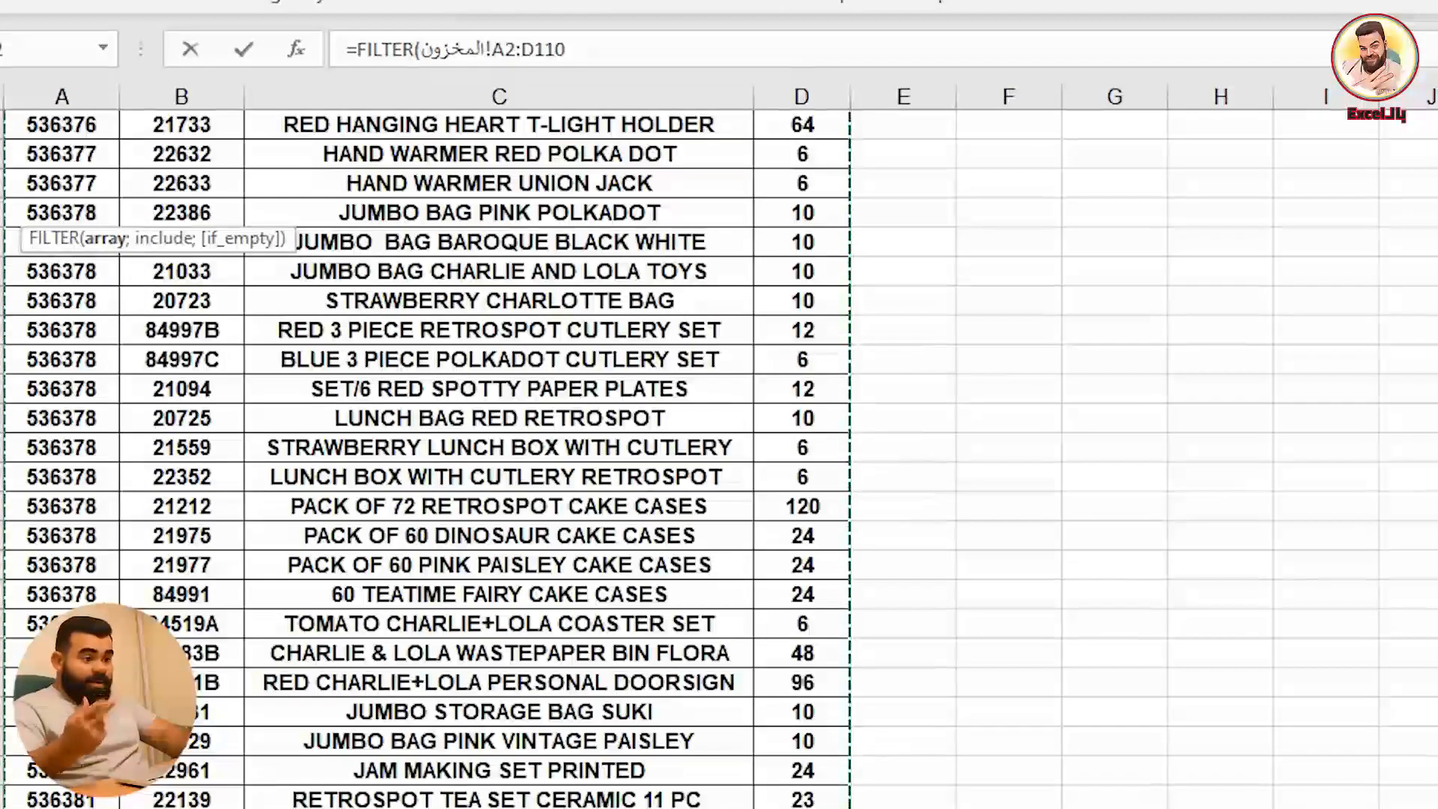
text(;)
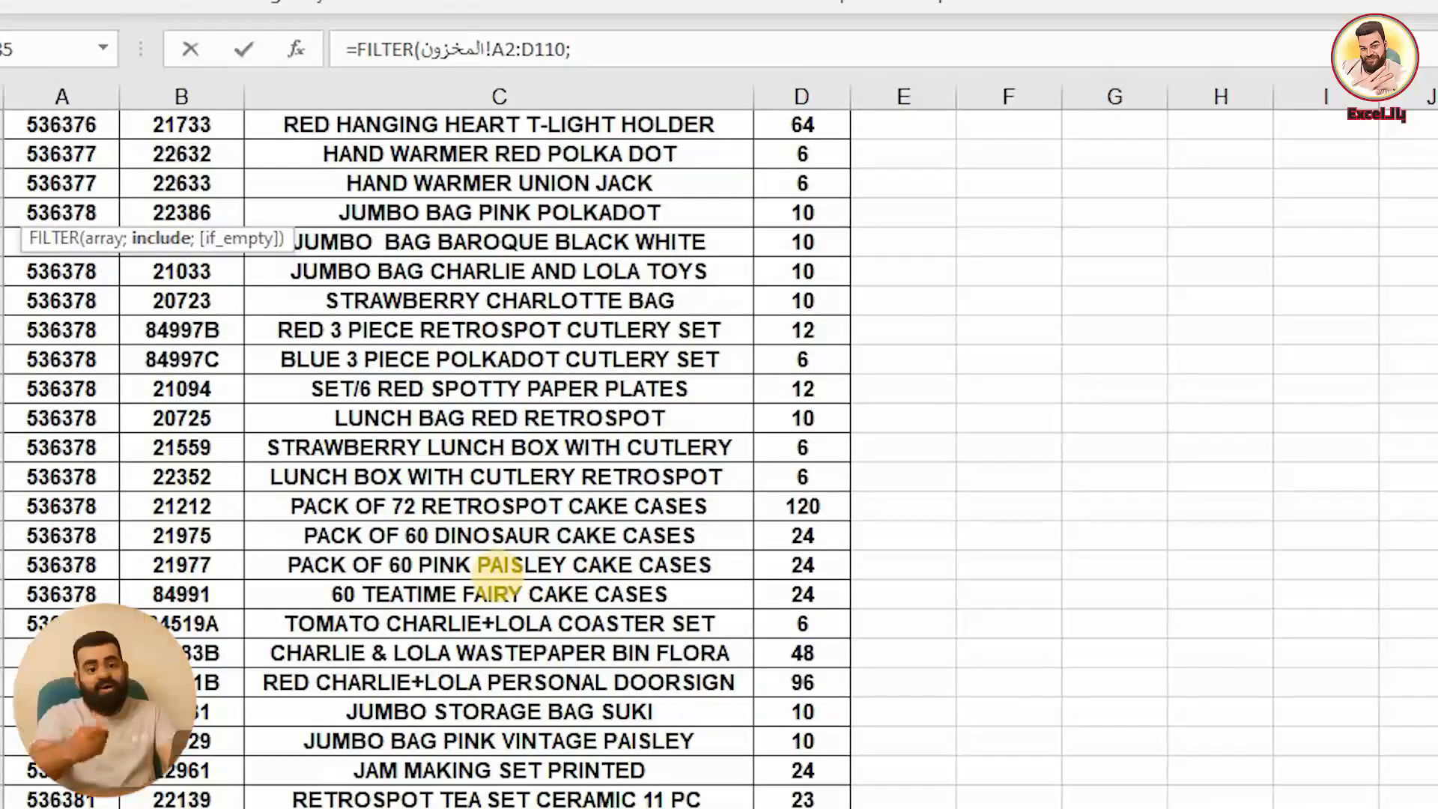
Set the FILTER formula's include argument to ISNUMBER(SEARCH('بحث بصنف'!B4;المخزون!C2:C110))
text(ISNUMBER()
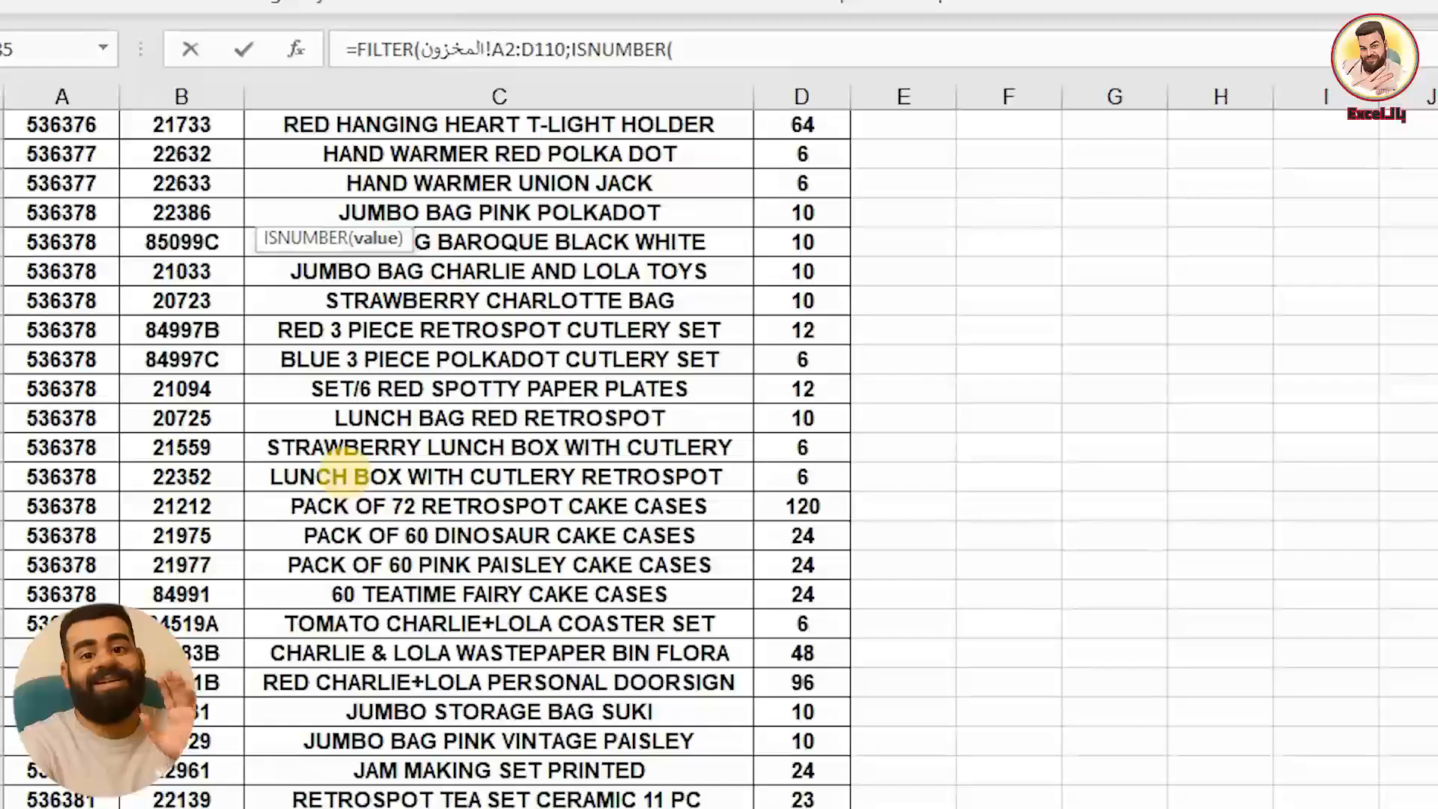
text(s)
key(Tab)
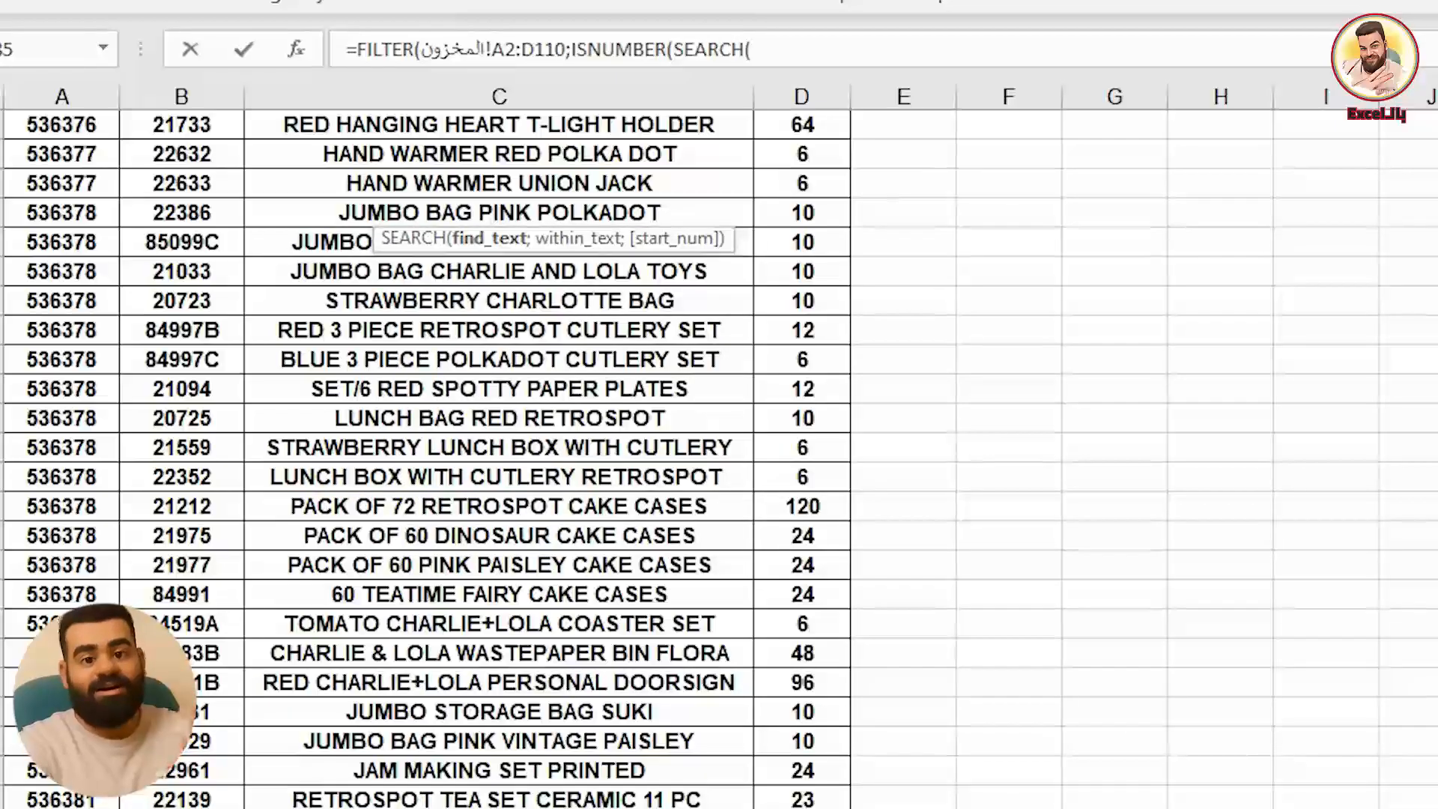
click(299, 807)
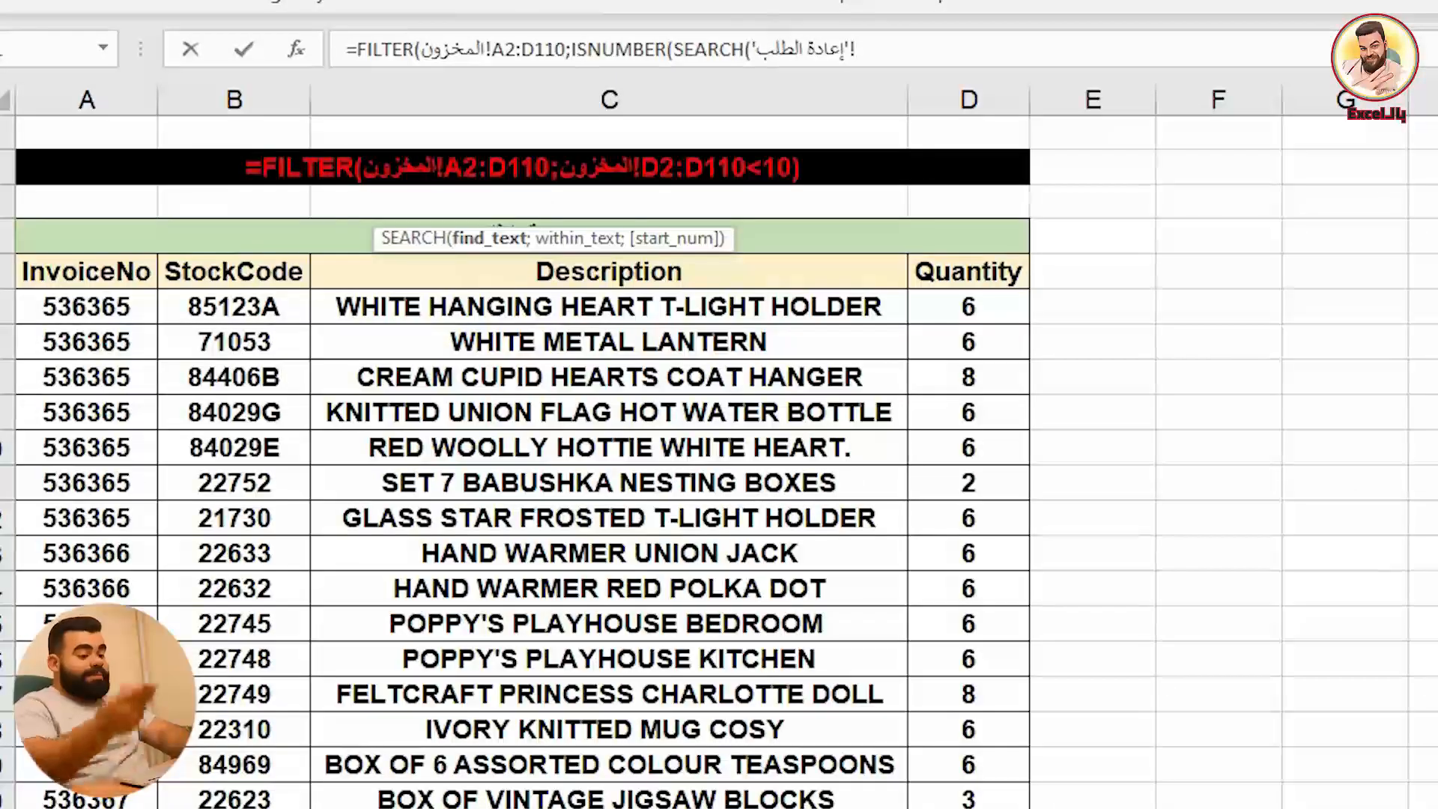
click(367, 807)
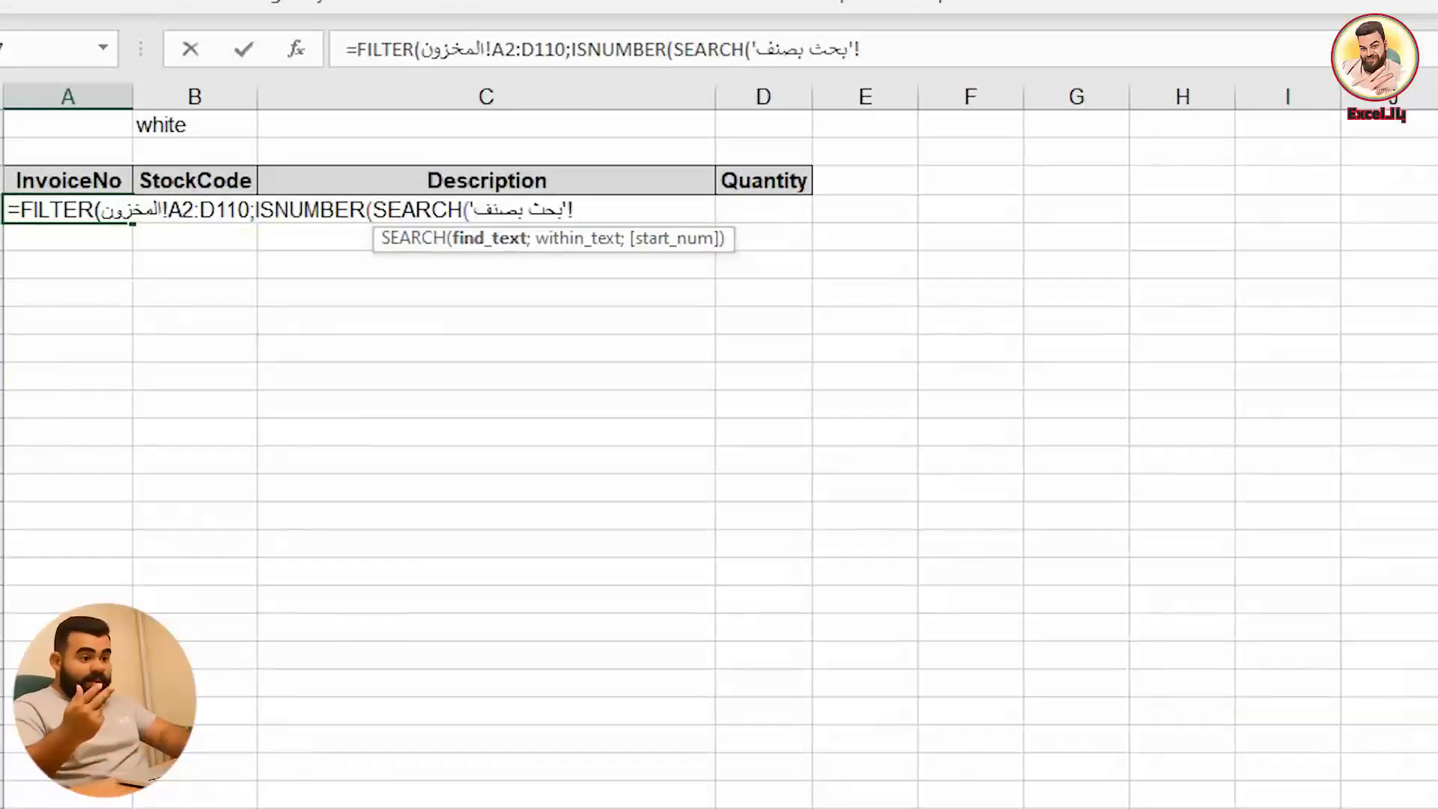
click(179, 127)
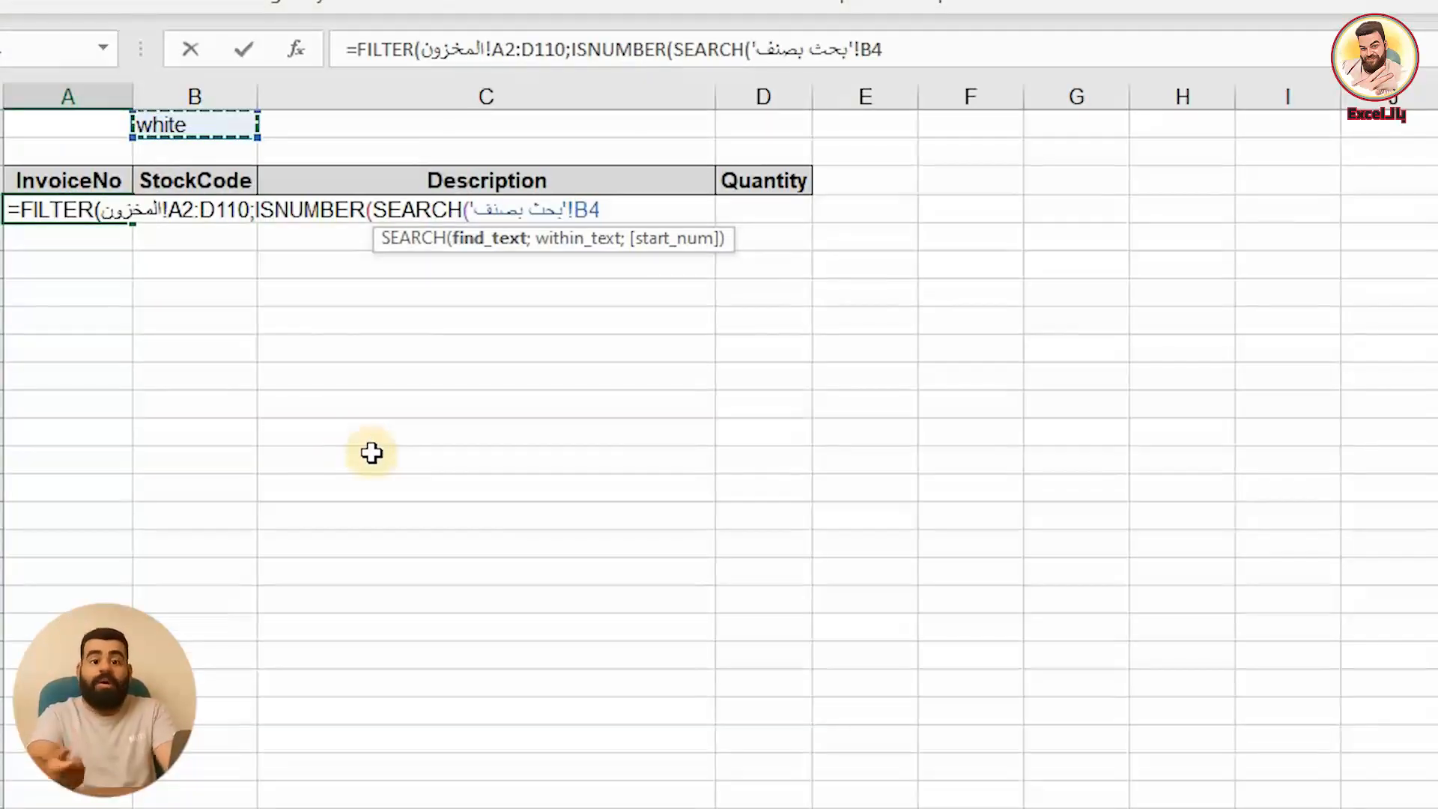
text(;المخزون!)
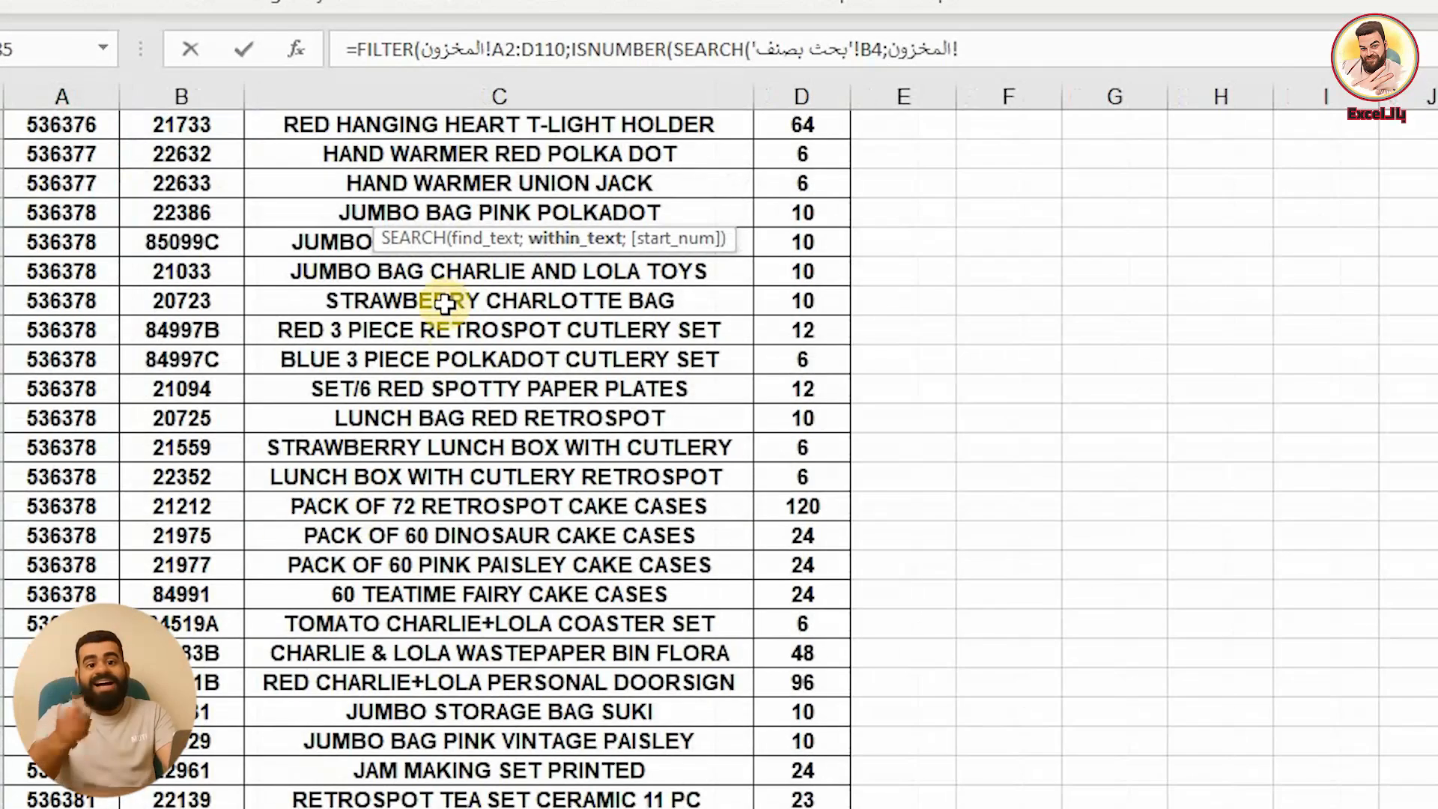
scroll(446, 304, up, 12)
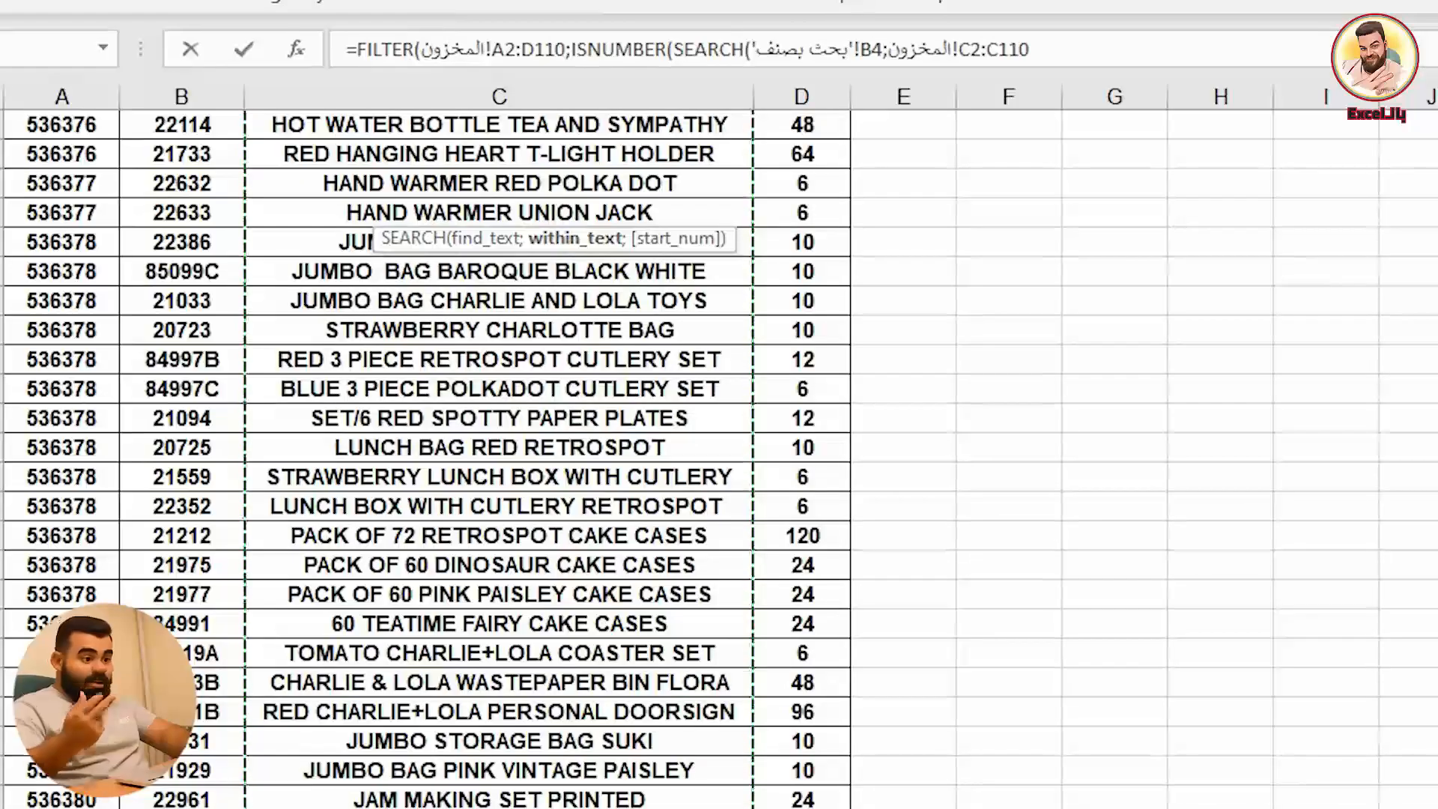
text())
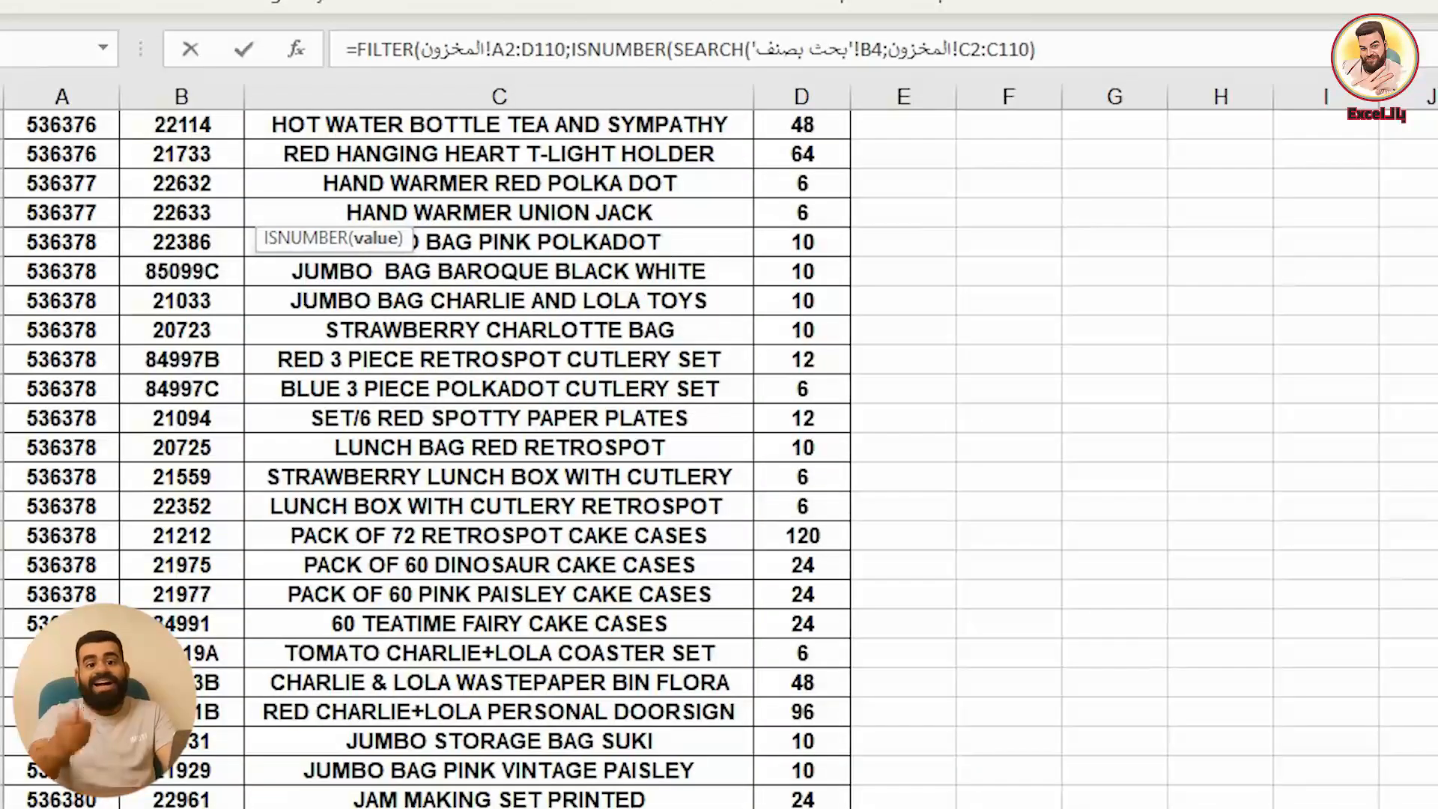
text())
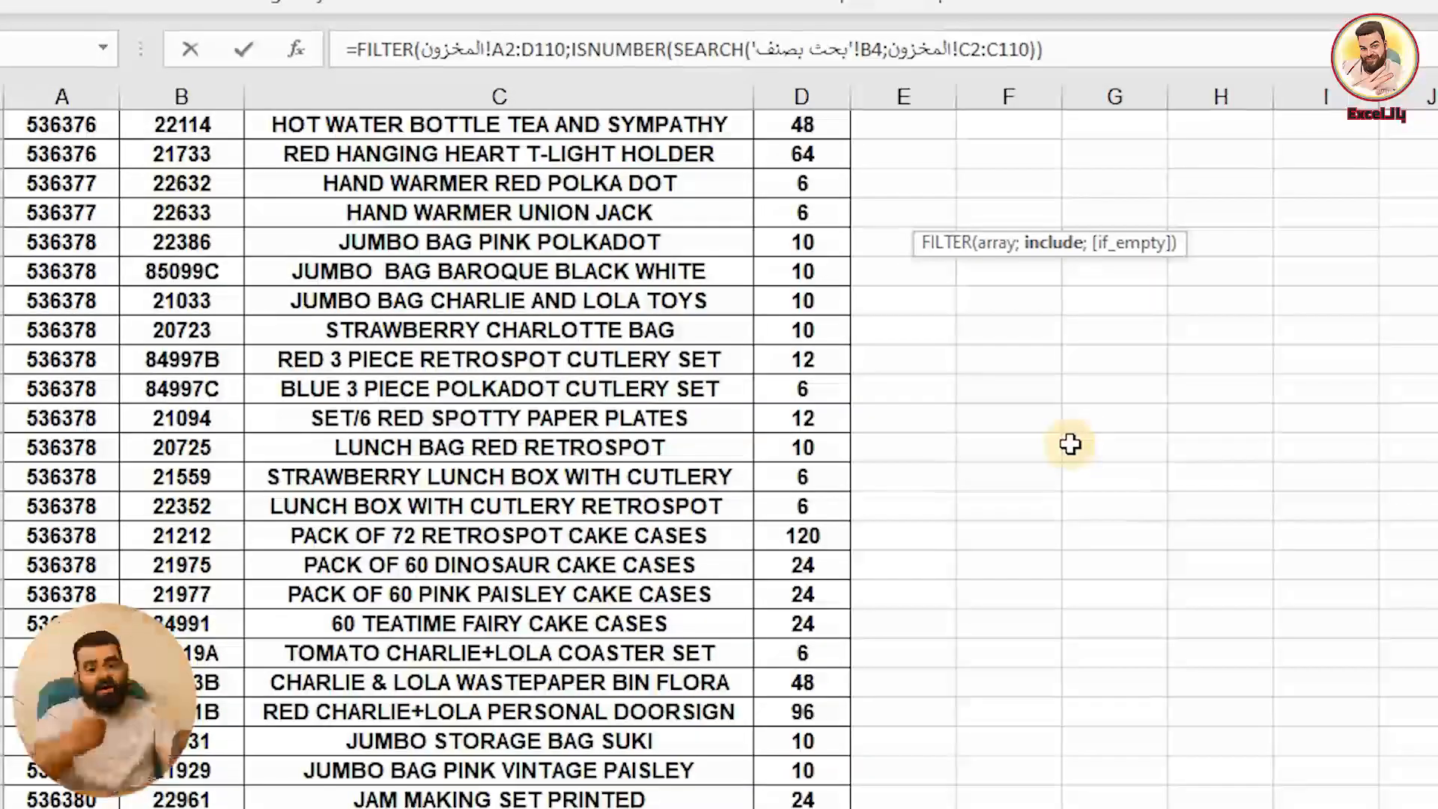
Add an empty string "" as the FILTER formula's if_empty argument and complete the formula
text(;')
text(")
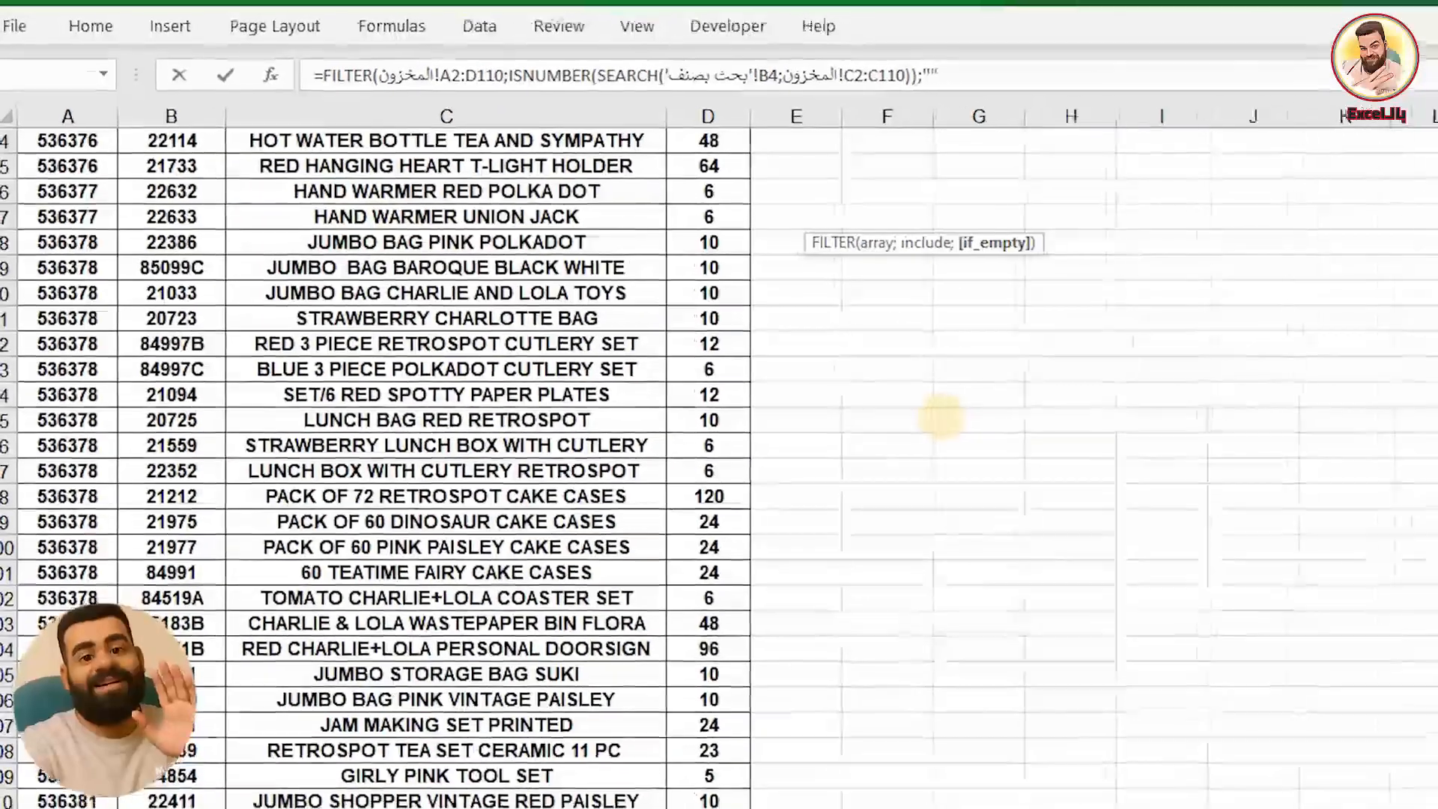
text())
key(Return)
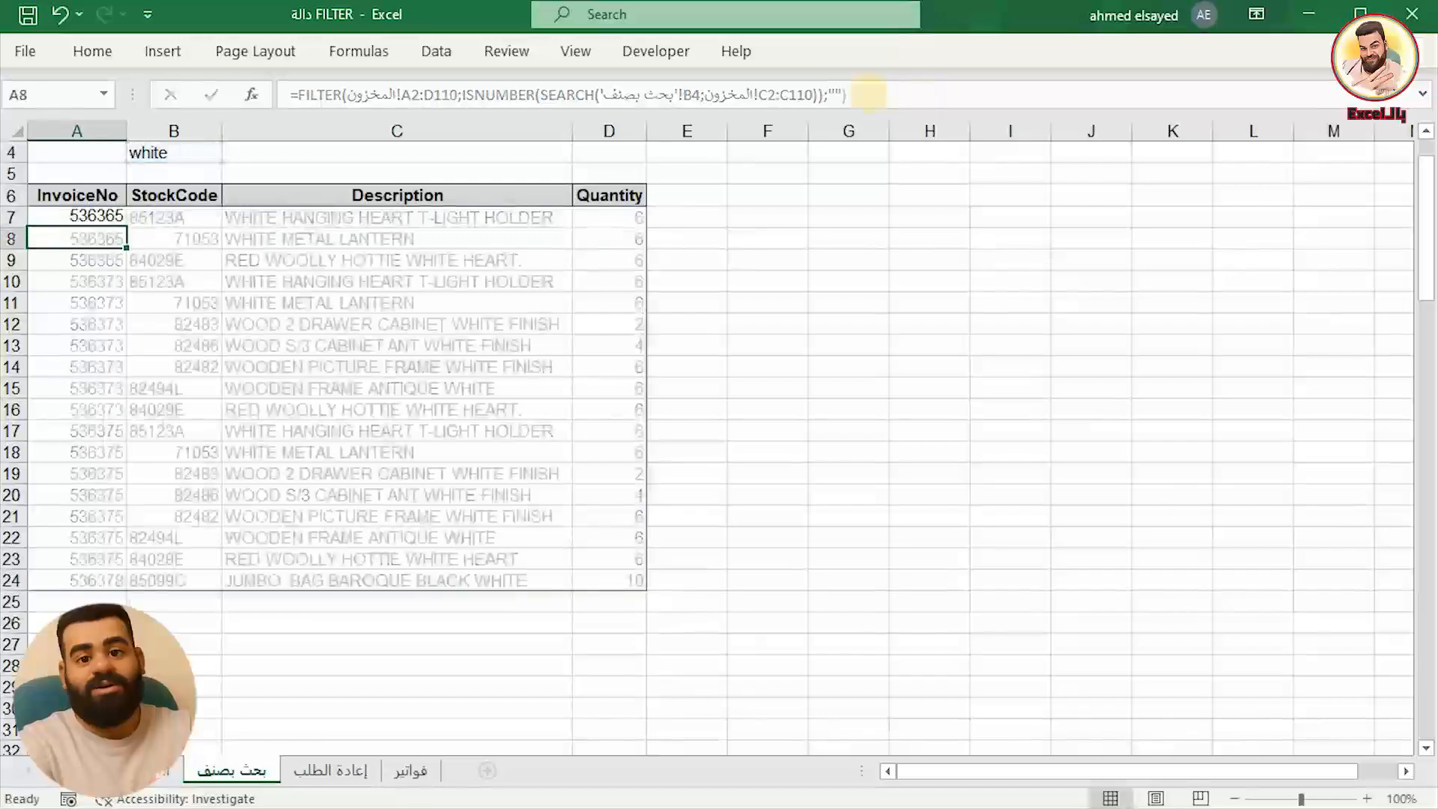
Replace the search text in B4 with "red" to filter the item list by that word
click(322, 261)
click(266, 209)
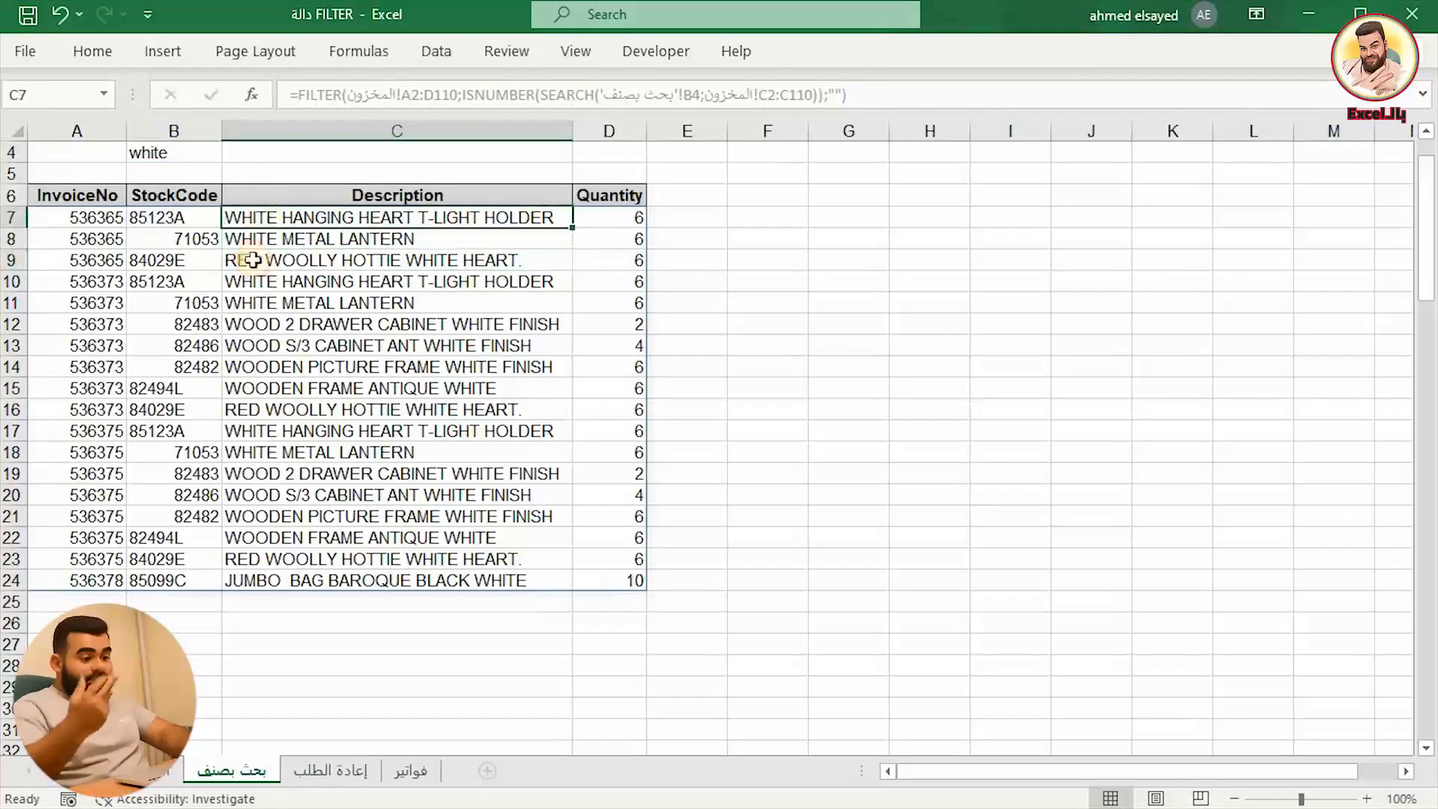
click(166, 154)
scroll(157, 159, up, 1)
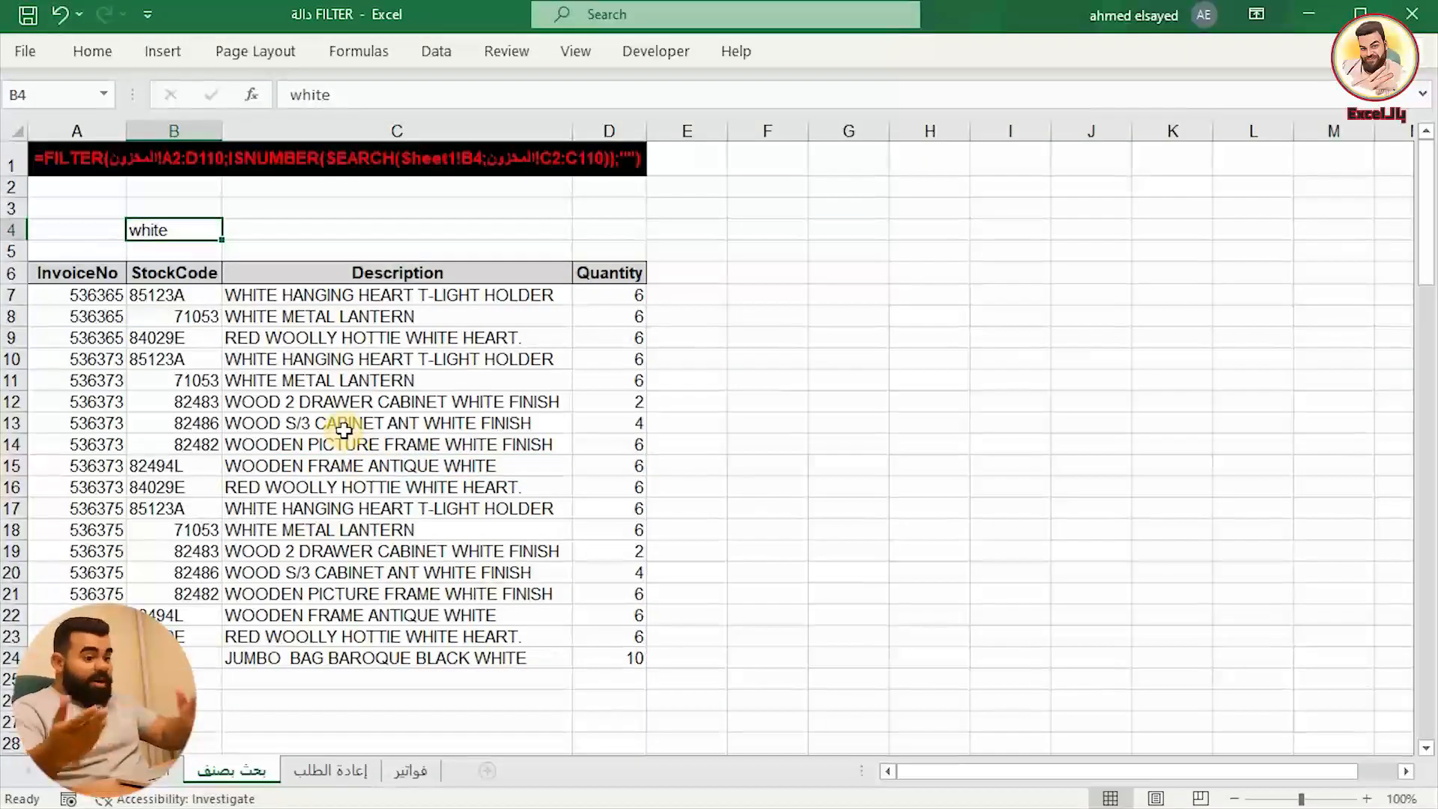
text(red)
key(Return)
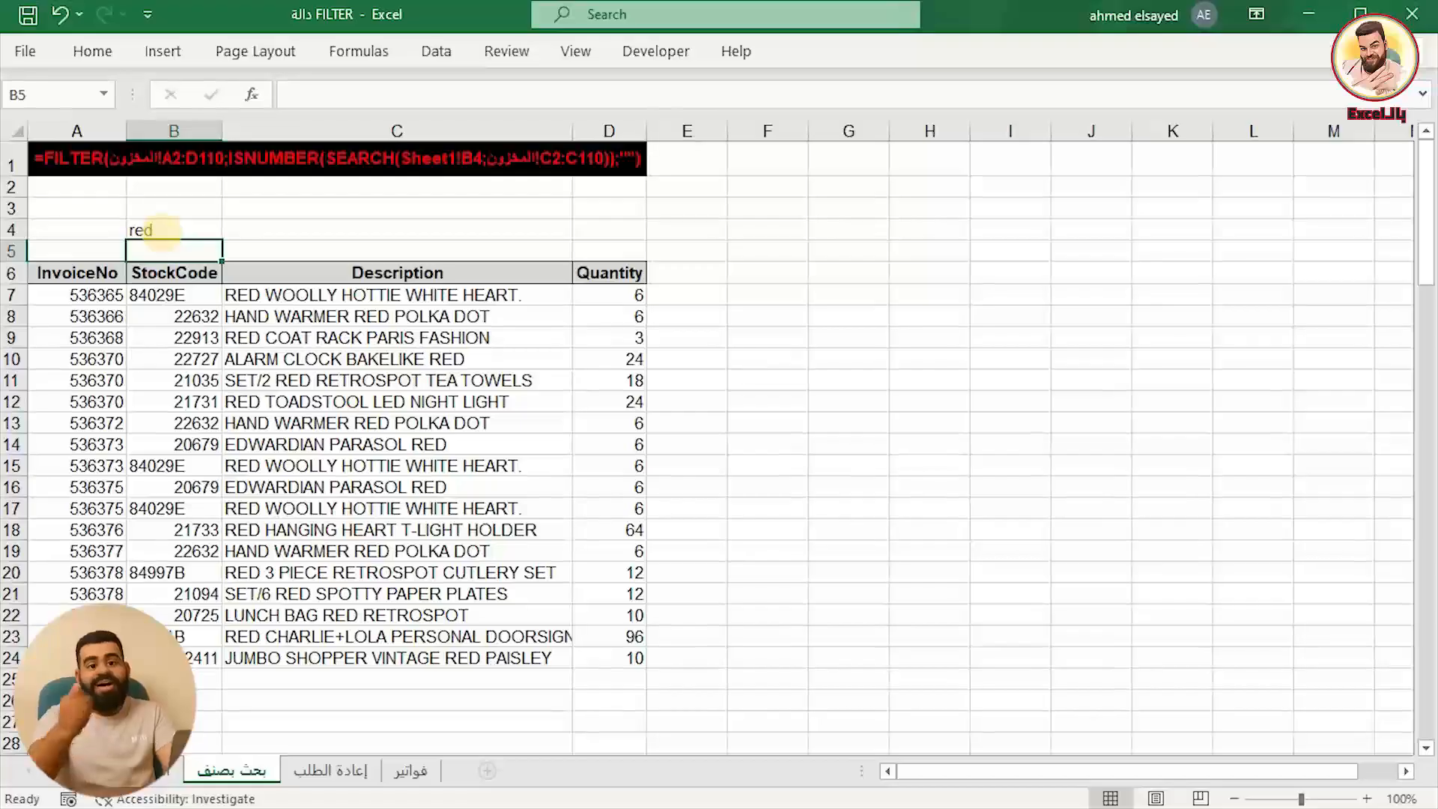
Insert an ActiveX text box beside B4, spanning rows 3 to 5 above the Description header
click(162, 232)
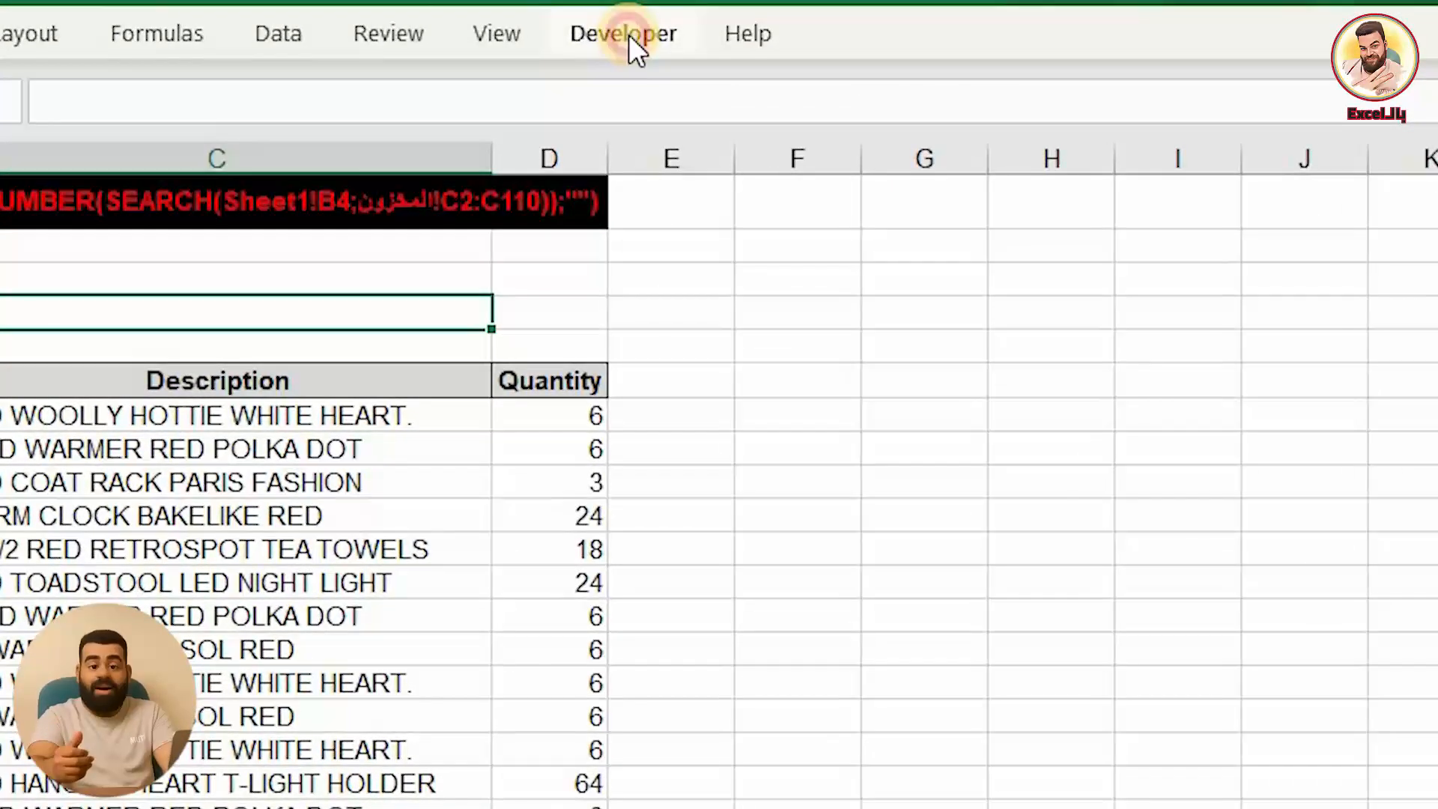
click(628, 34)
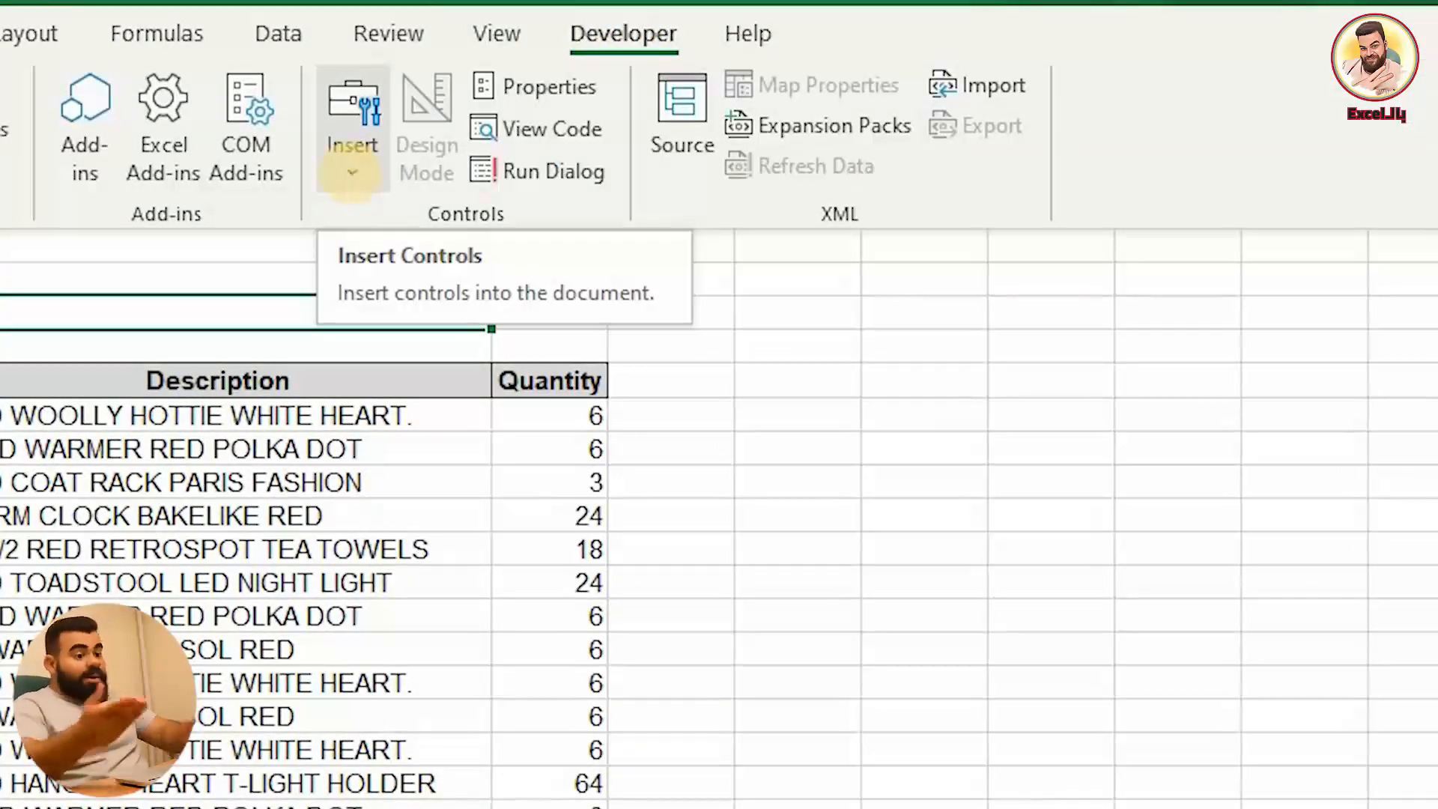
click(352, 176)
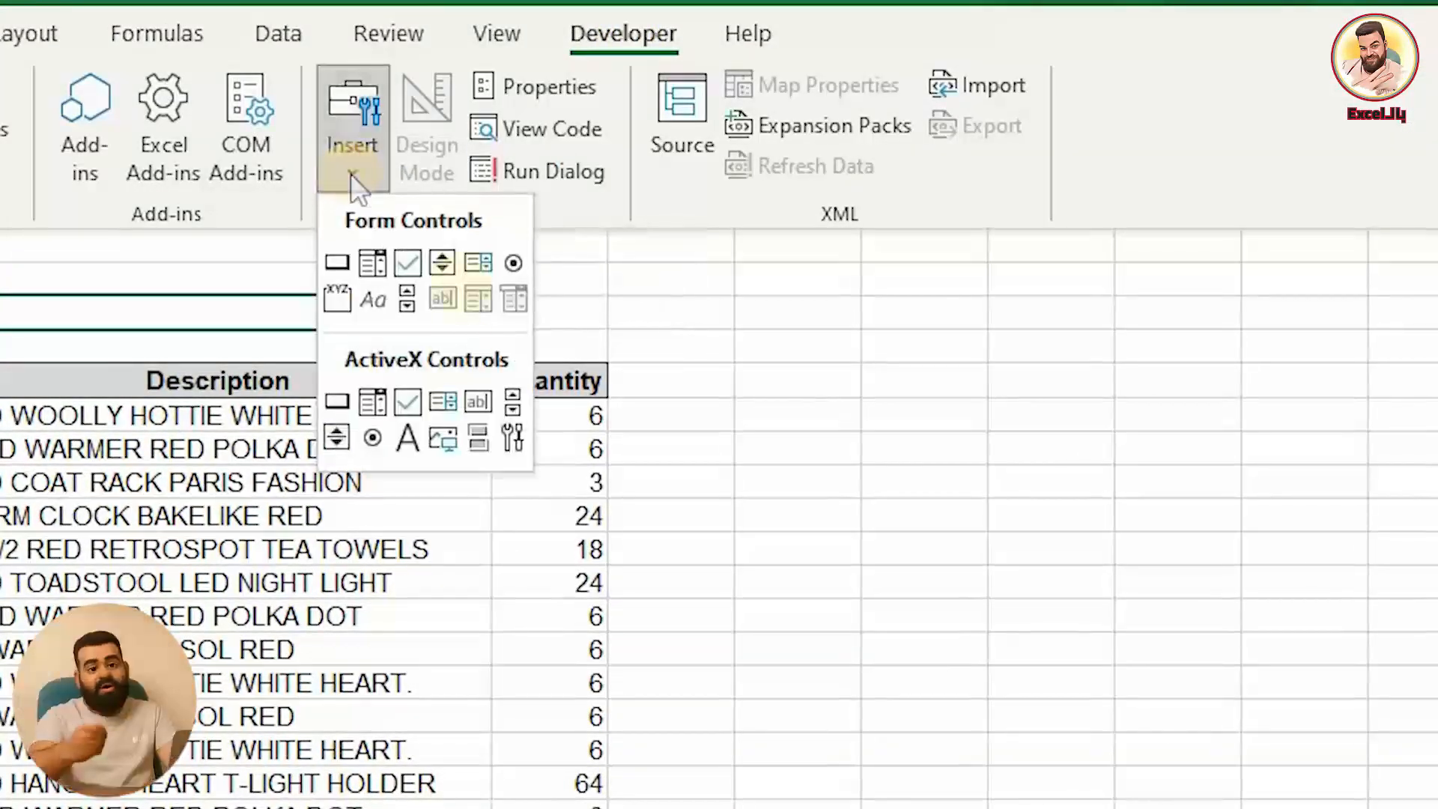
click(477, 402)
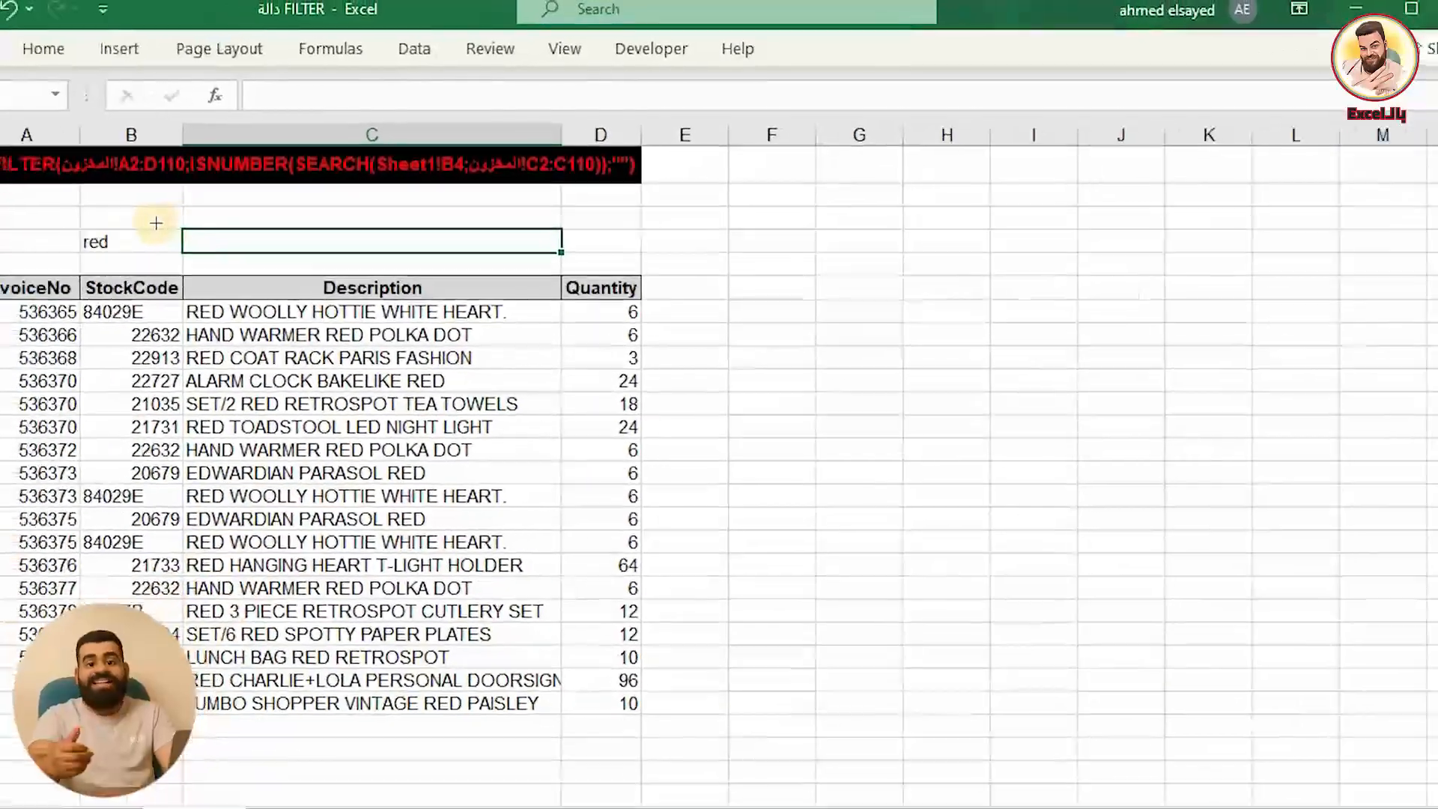
drag(45, 248, 473, 283)
drag(527, 237, 537, 250)
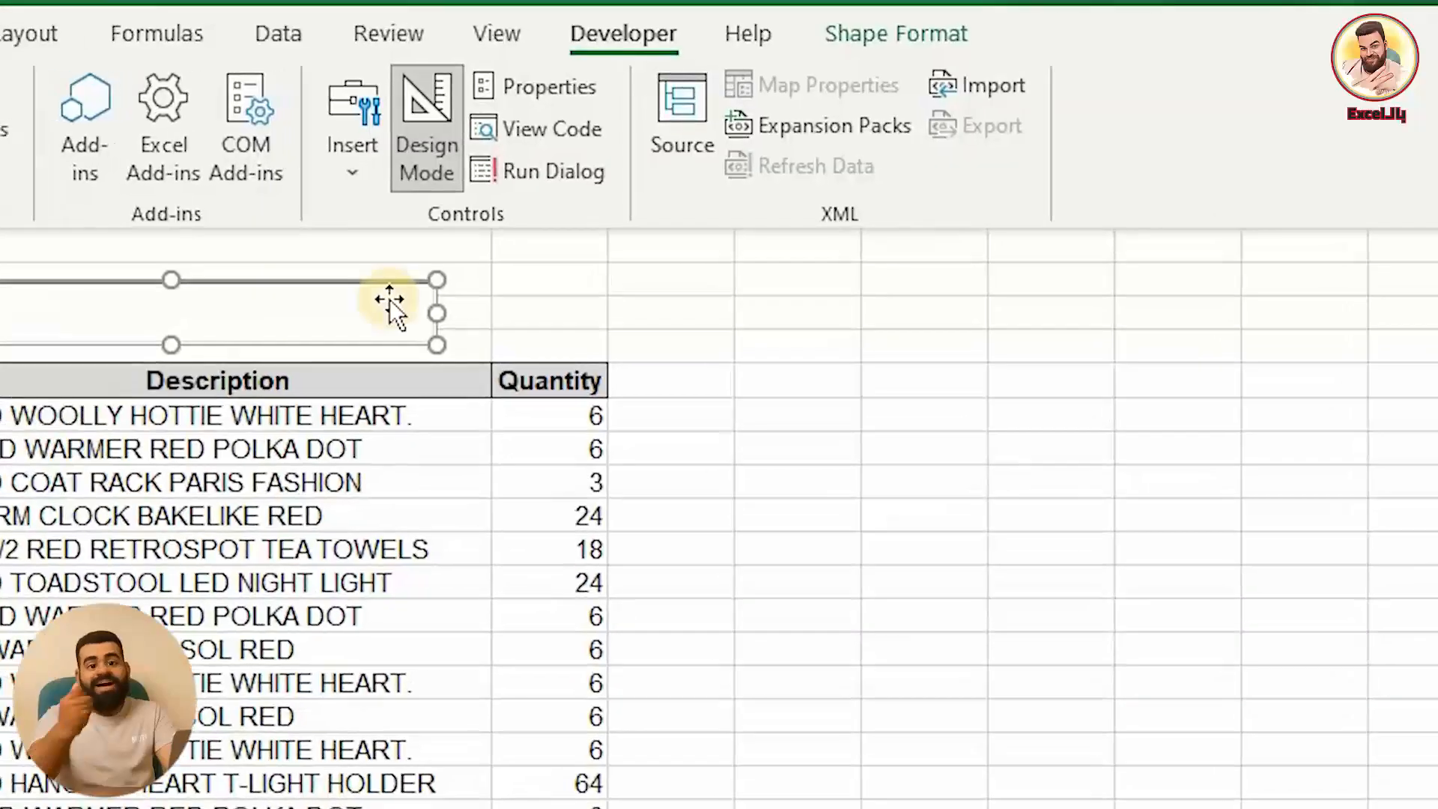
Set the text box's LinkedCell property to B4
click(555, 91)
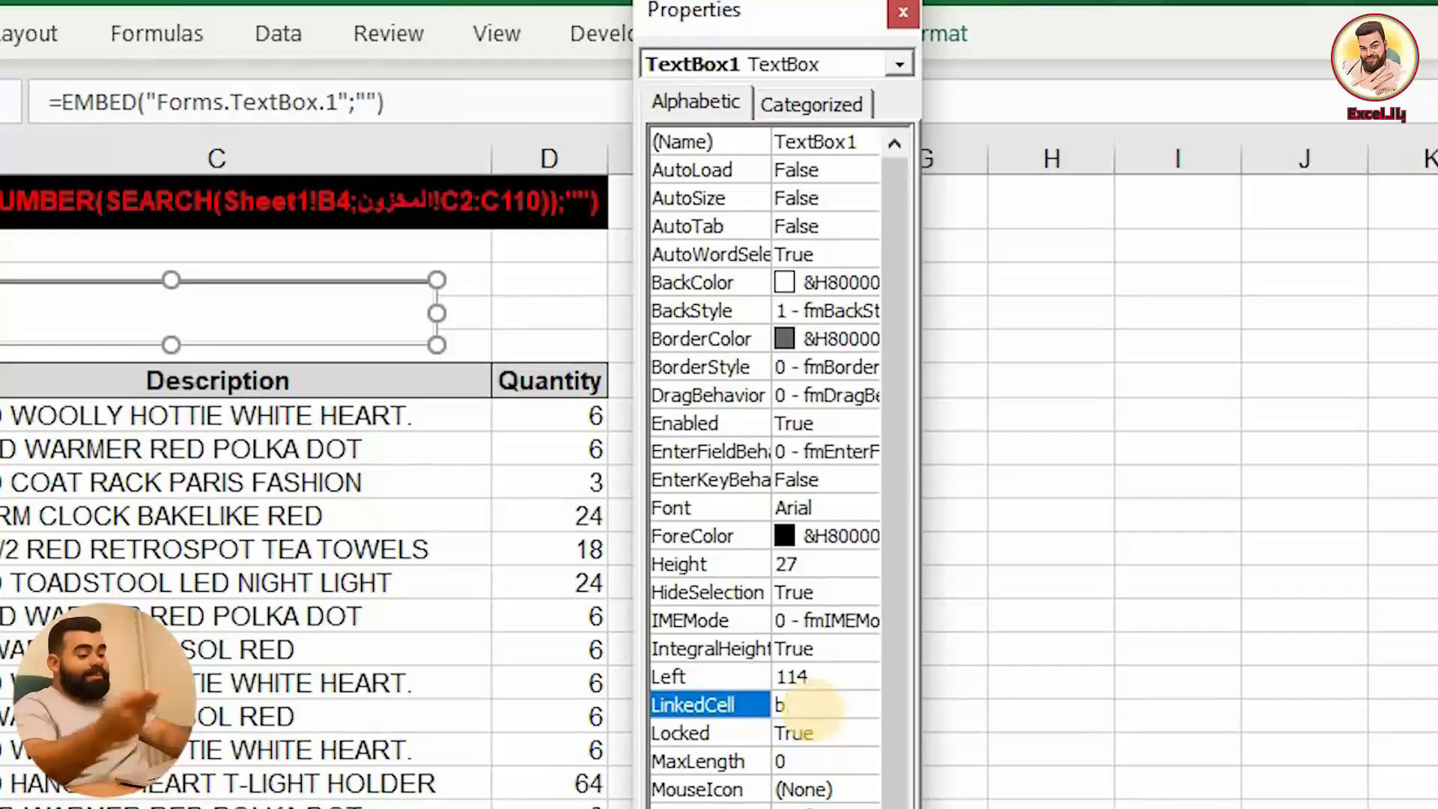
text(4)
key(Return)
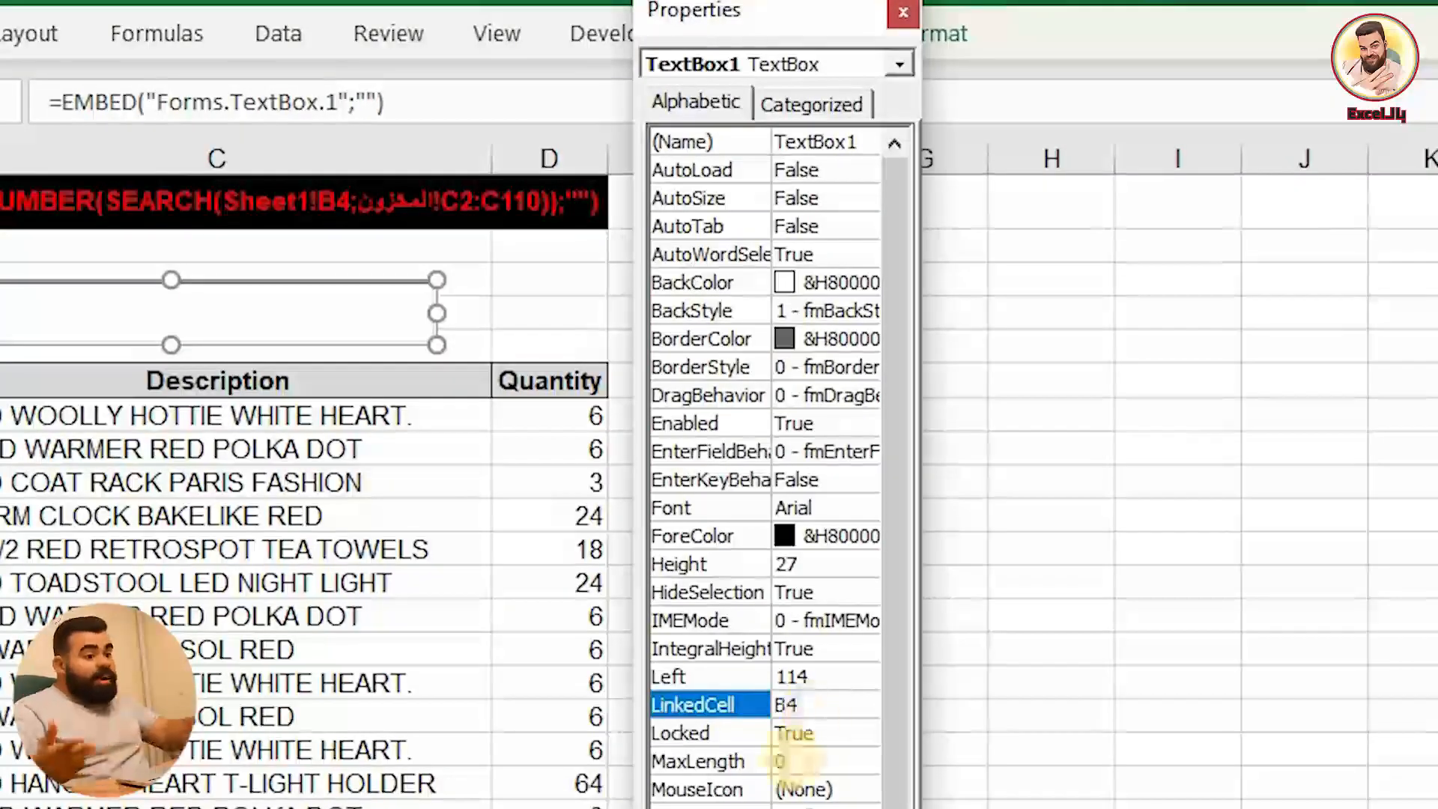
Change the text box's font to a larger Arial Rounded and close its properties
click(819, 101)
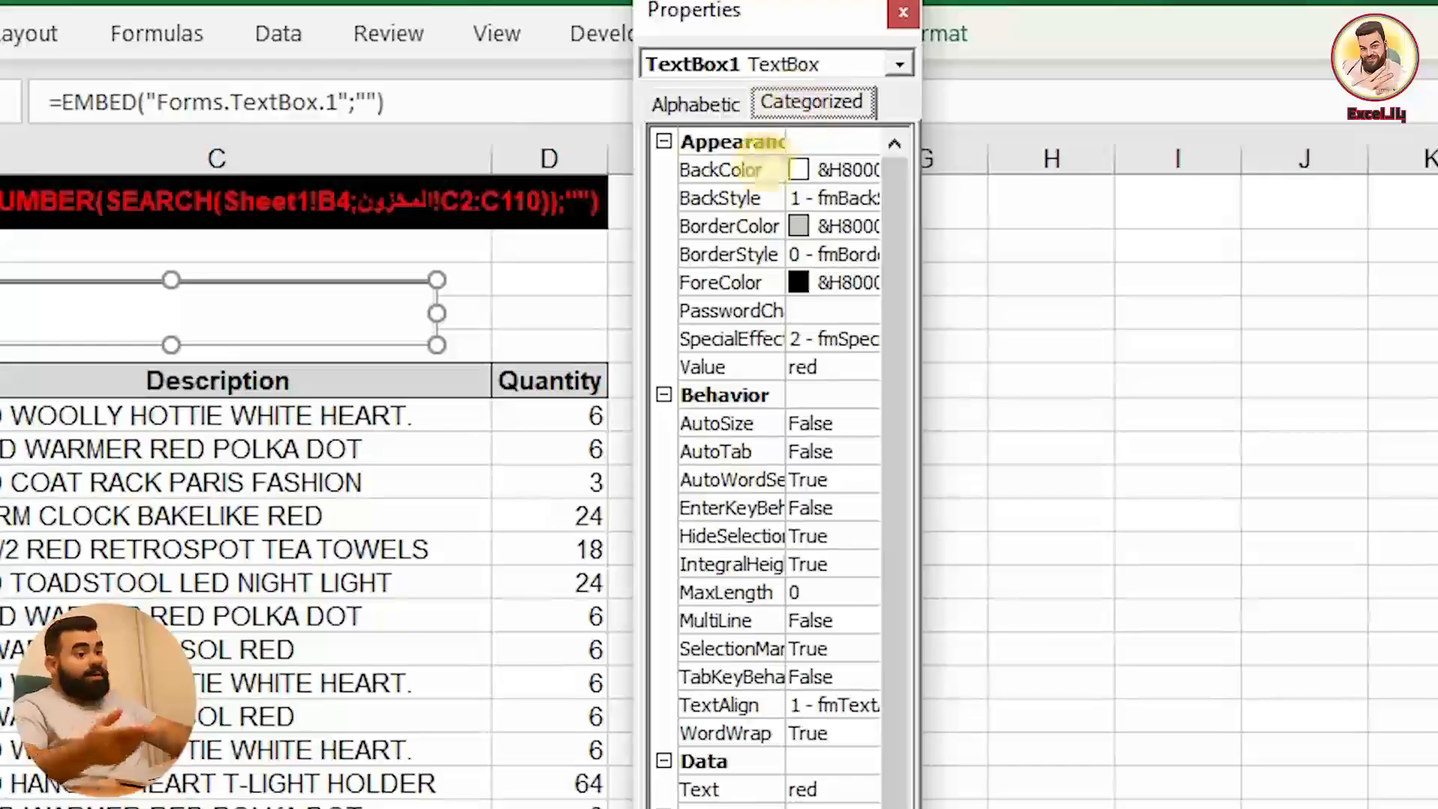
click(816, 733)
click(847, 733)
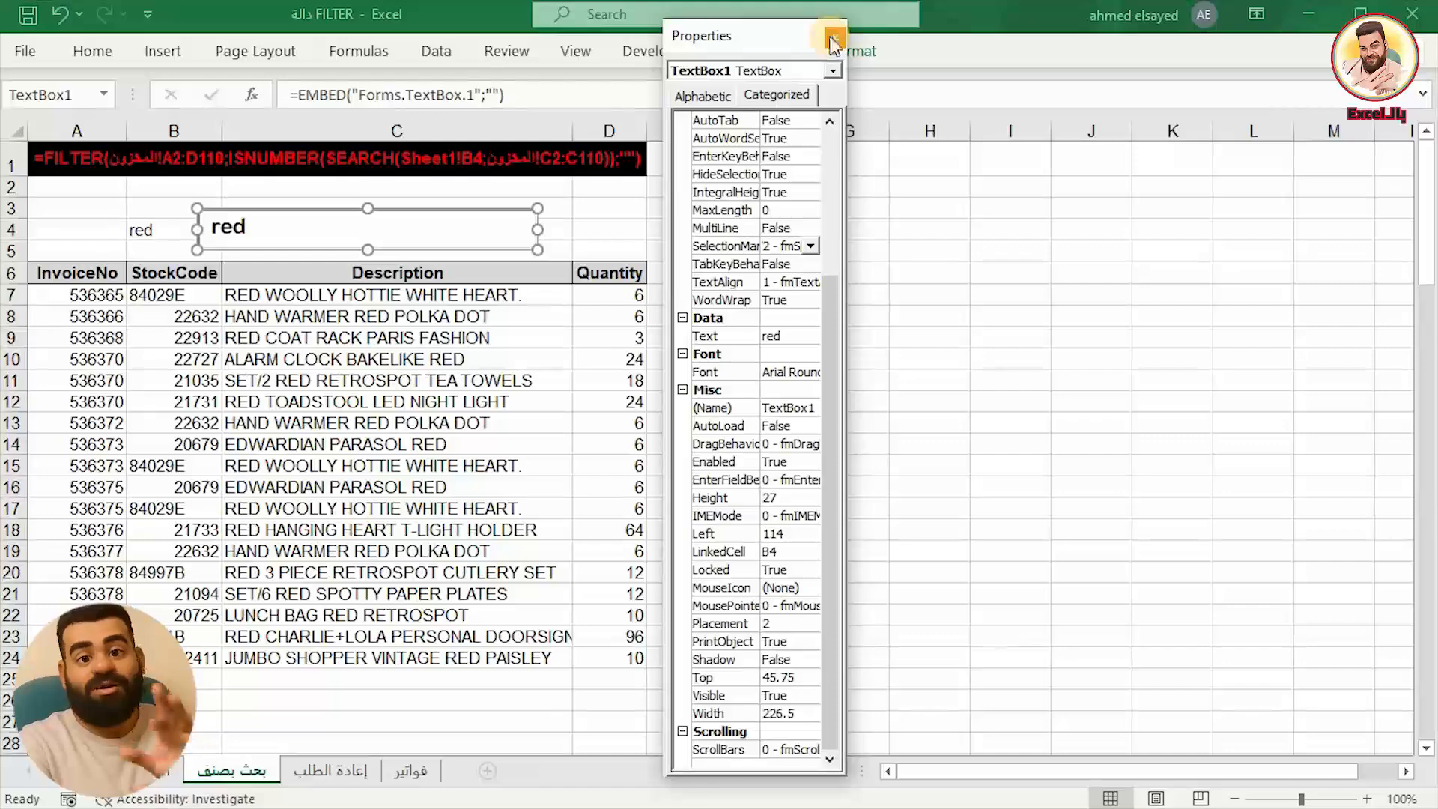
click(833, 39)
Turn off Design Mode and replace the search text in the text box with "wh"
click(679, 56)
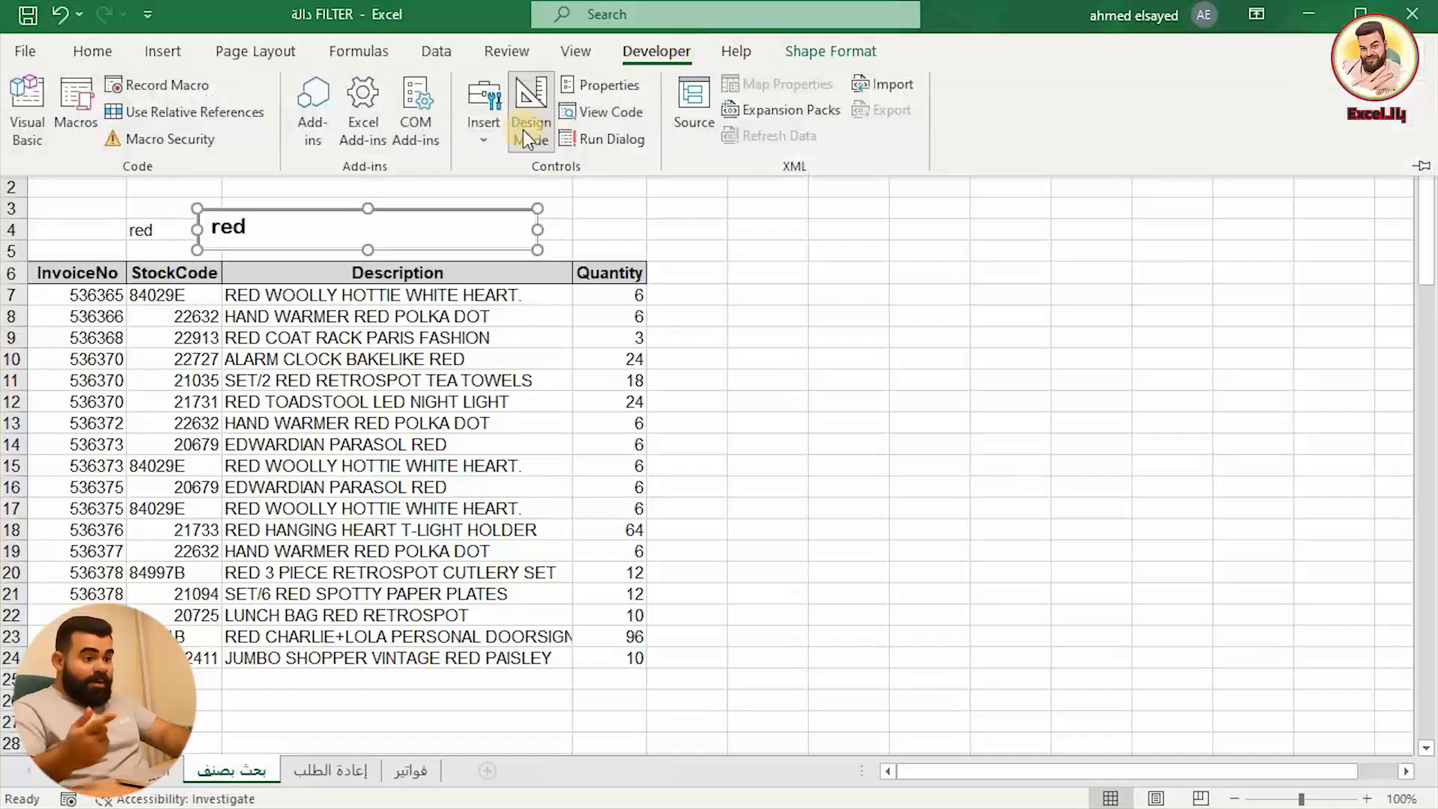
click(540, 140)
click(324, 226)
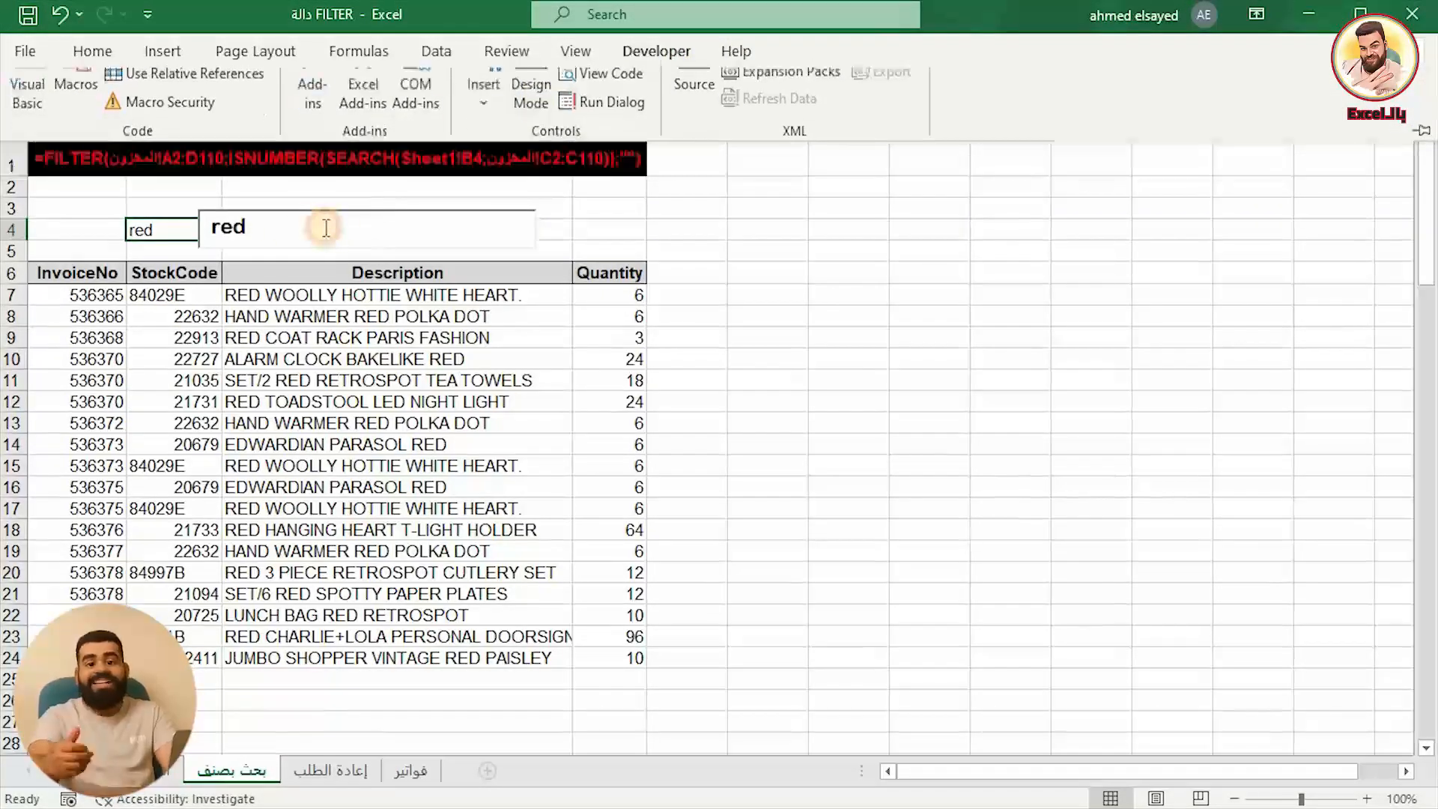
drag(247, 227, 205, 228)
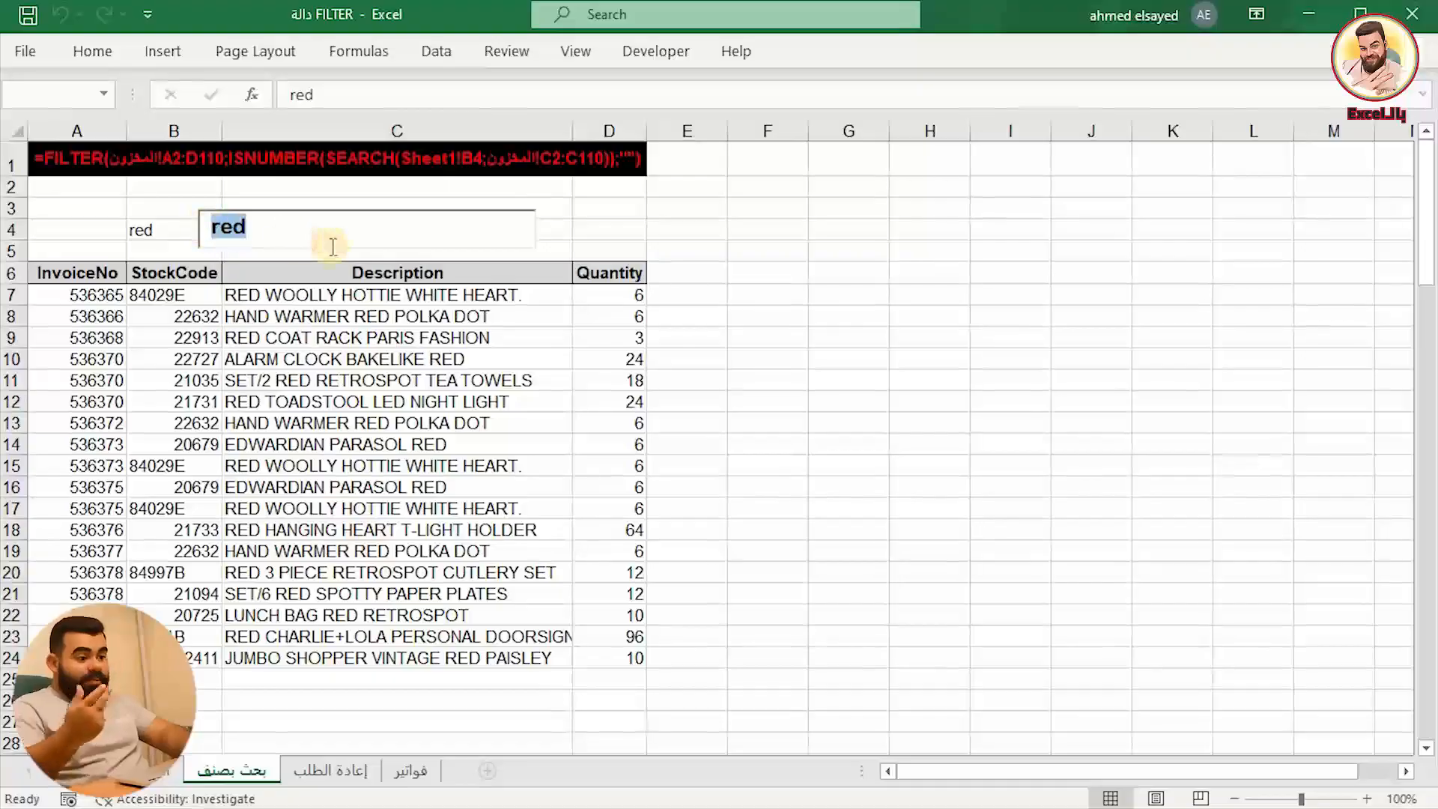
text(wh)
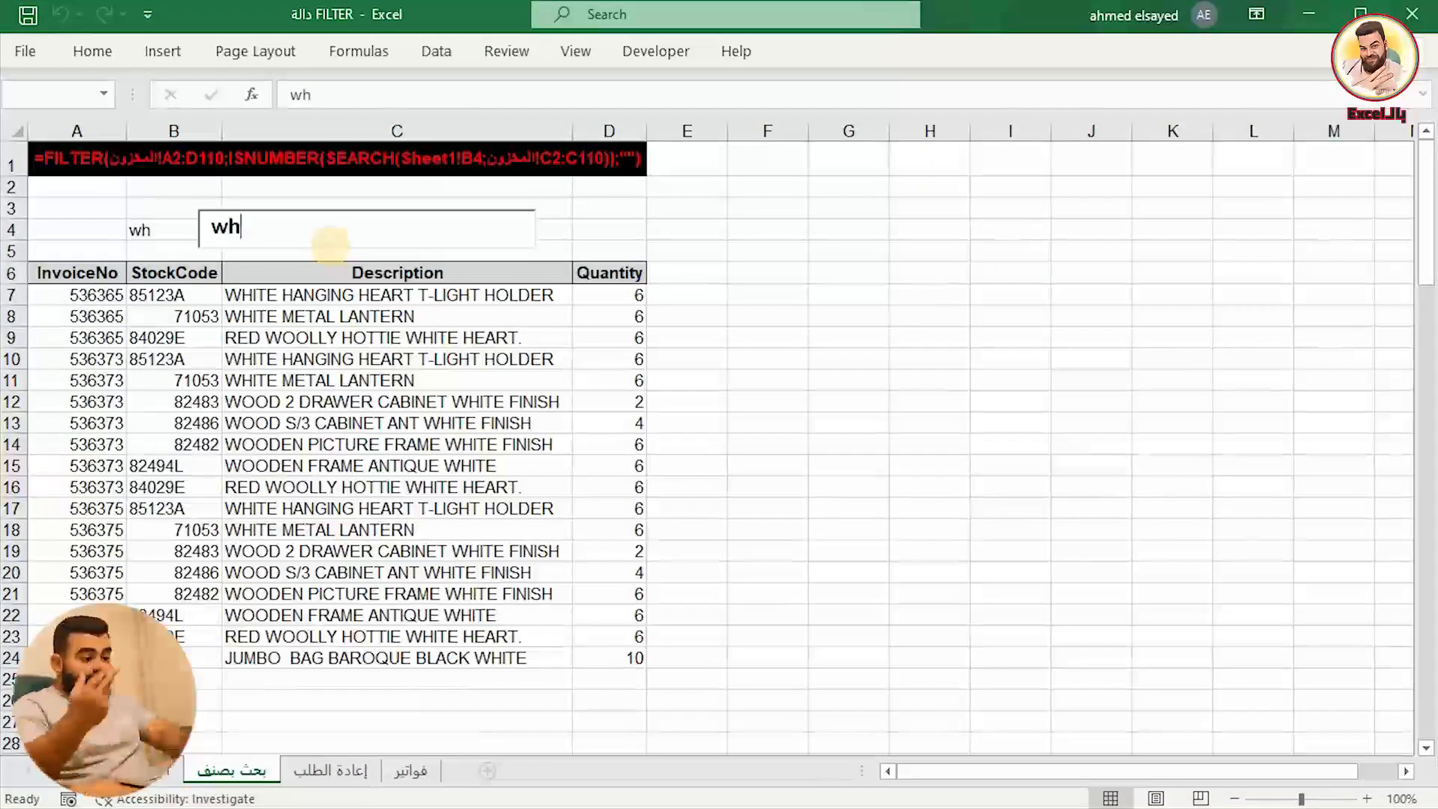
Clear the text box's search text so the whole inventory is listed, and leave the box
text(e)
key(BackSpace)
key(BackSpace)
key(BackSpace)
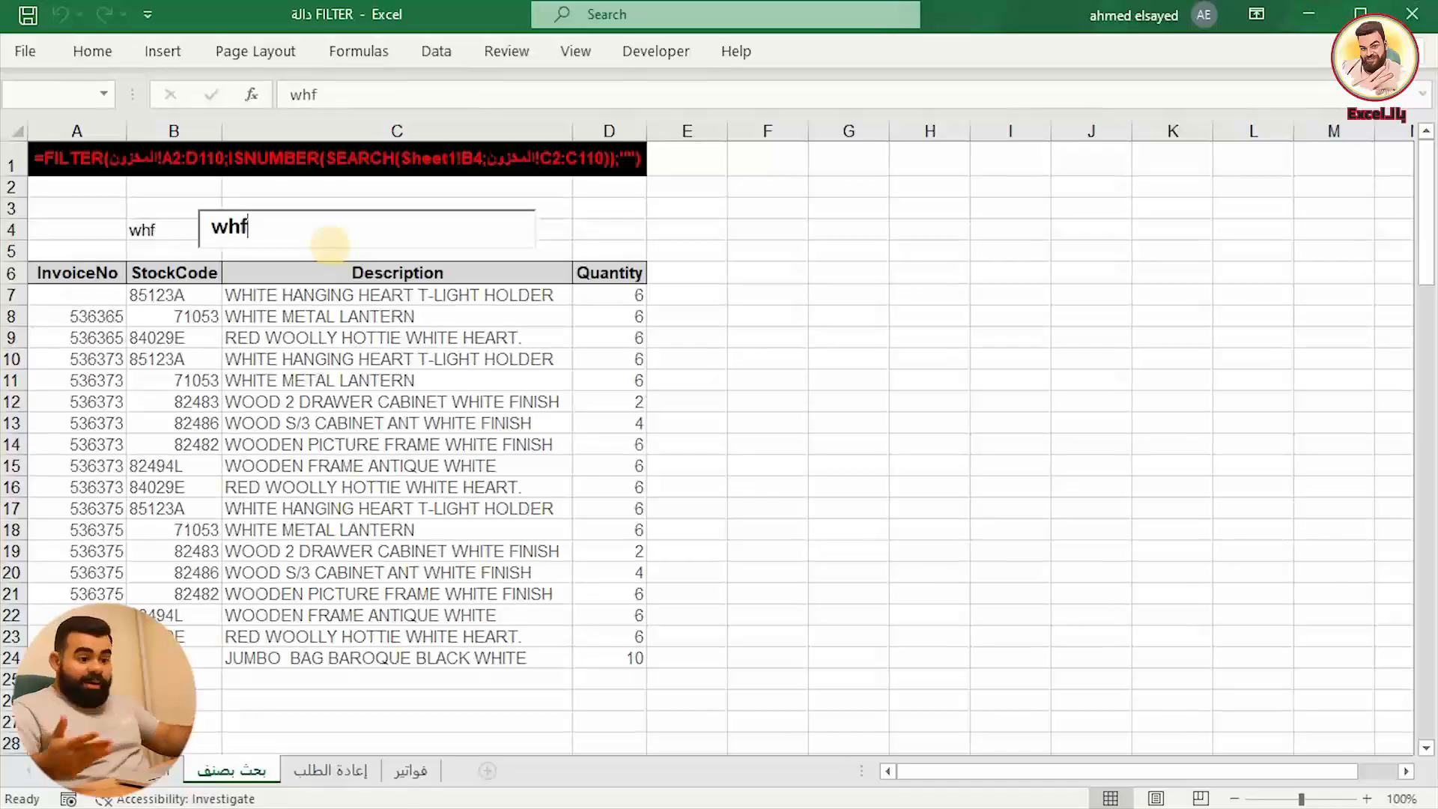
click(795, 295)
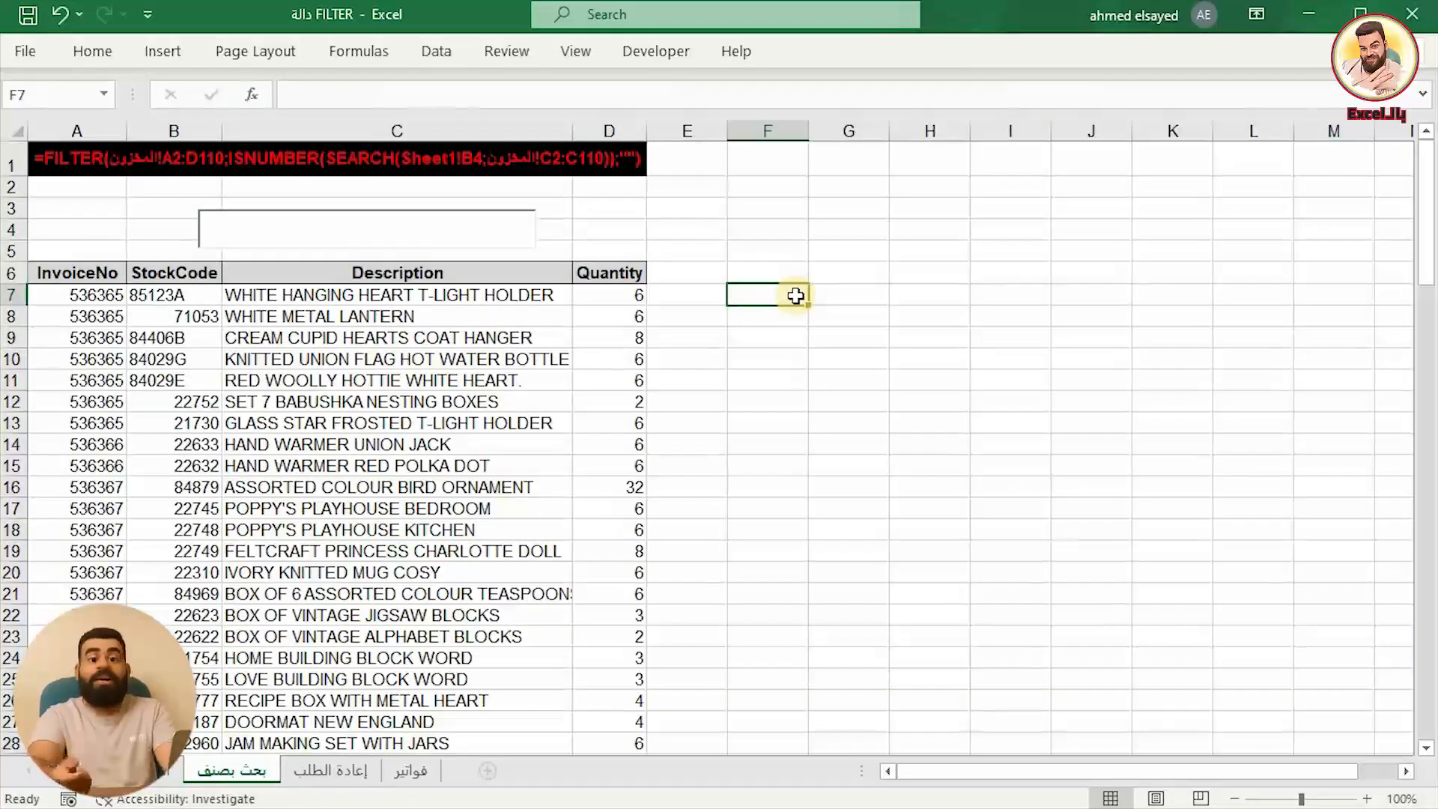